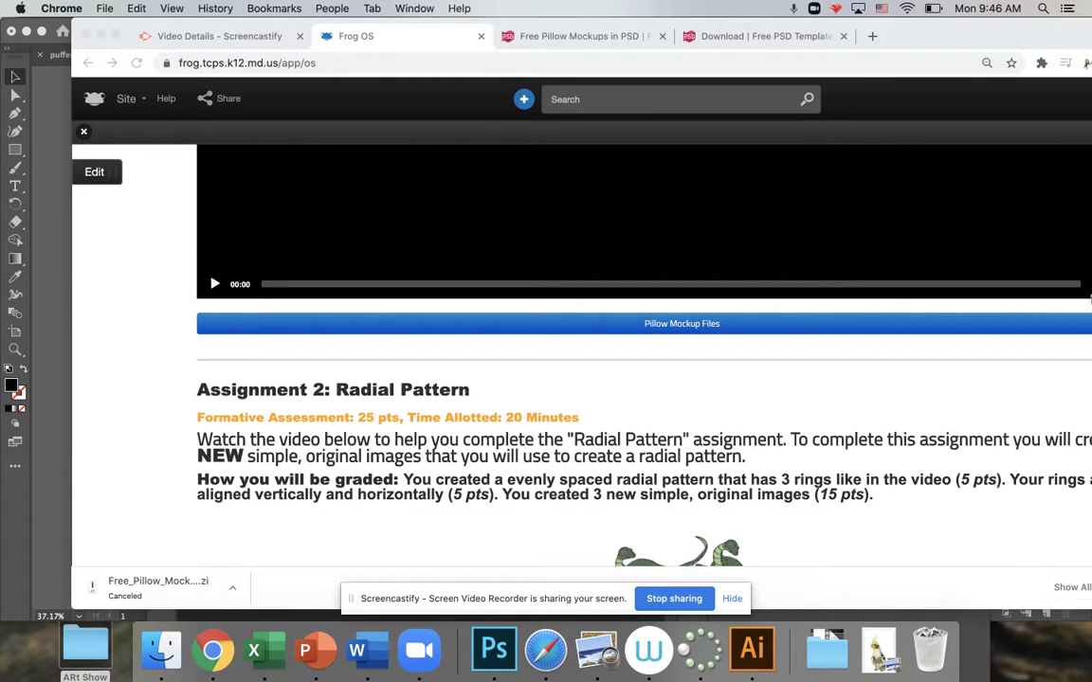
- Download the Pillow Mockup Files from the assignment page and switch to Photoshop with the Mockup 1.psd document
click(695, 325)
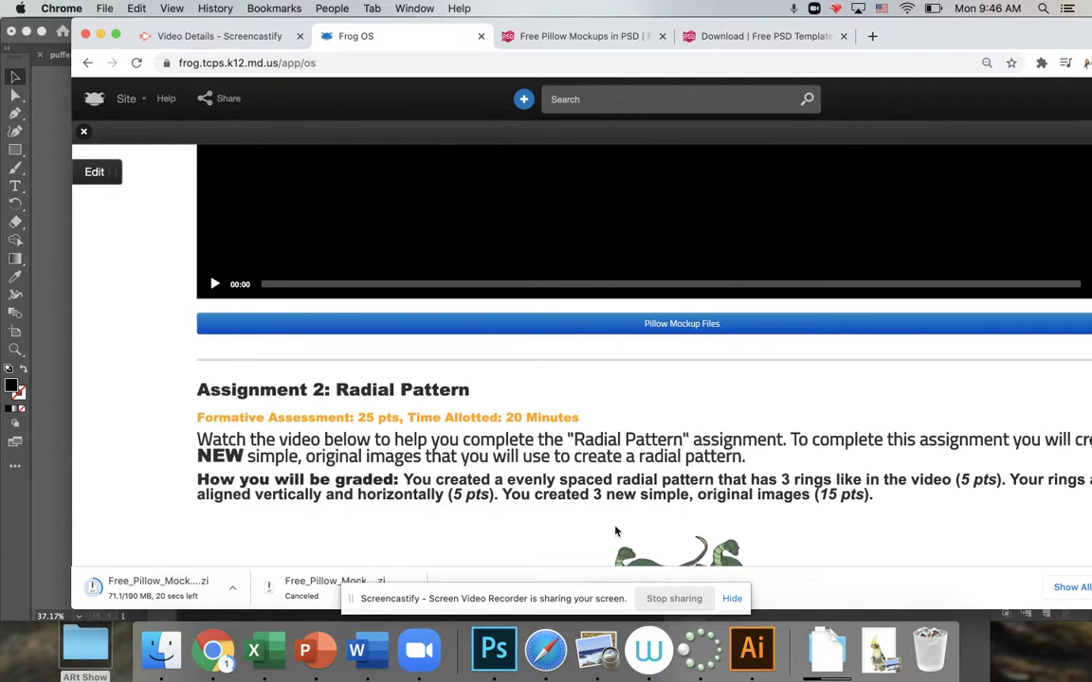
click(507, 645)
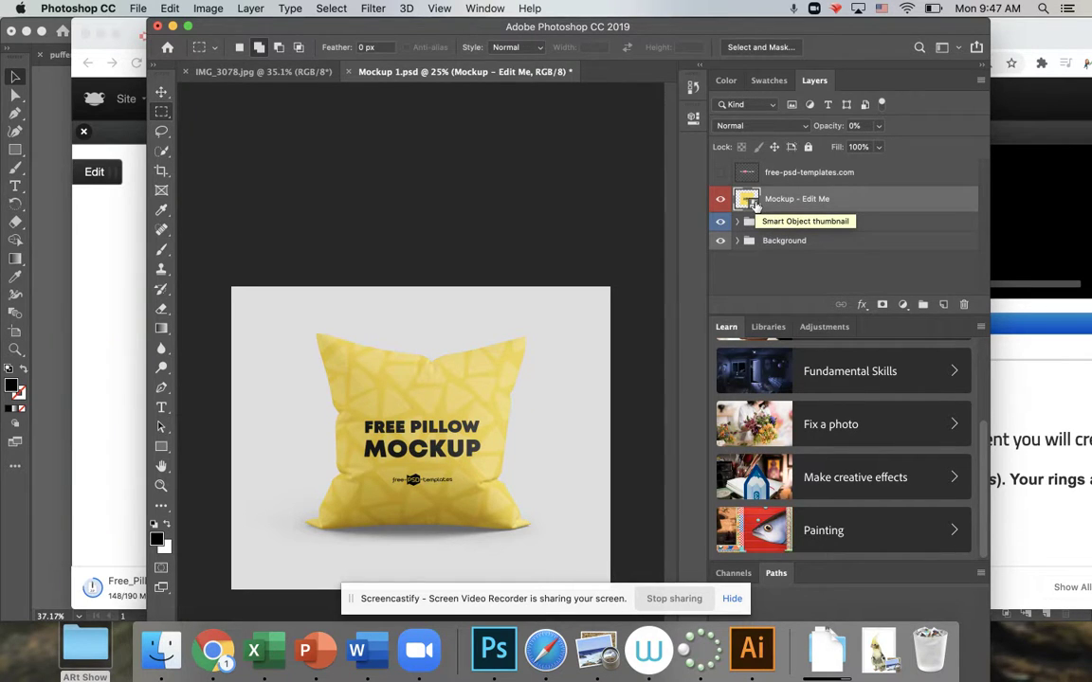
- Preview the free-psd-templates.com layer, hide it again, and examine the layers inside the Base group
click(721, 173)
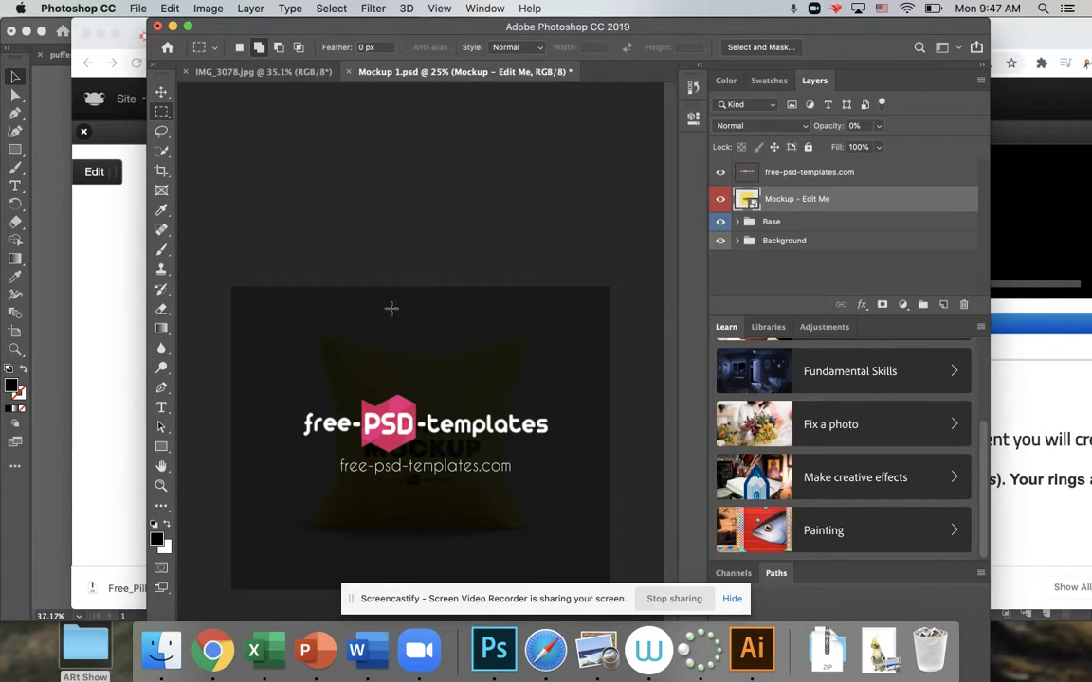
click(720, 173)
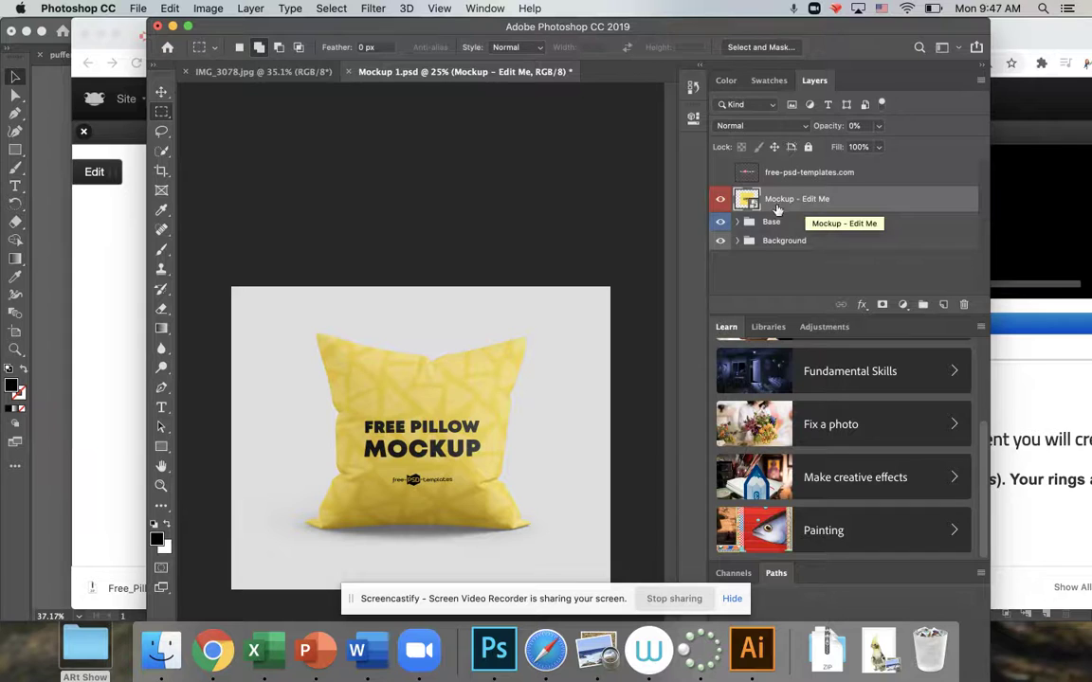
click(734, 224)
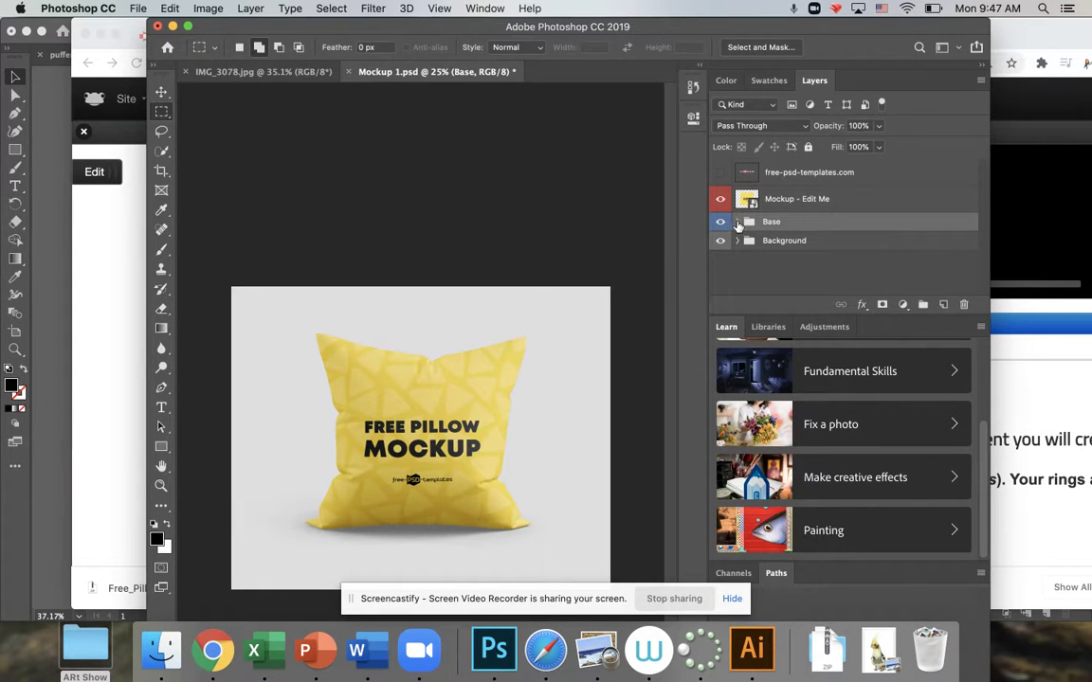
click(737, 222)
scroll(743, 233, down, 3)
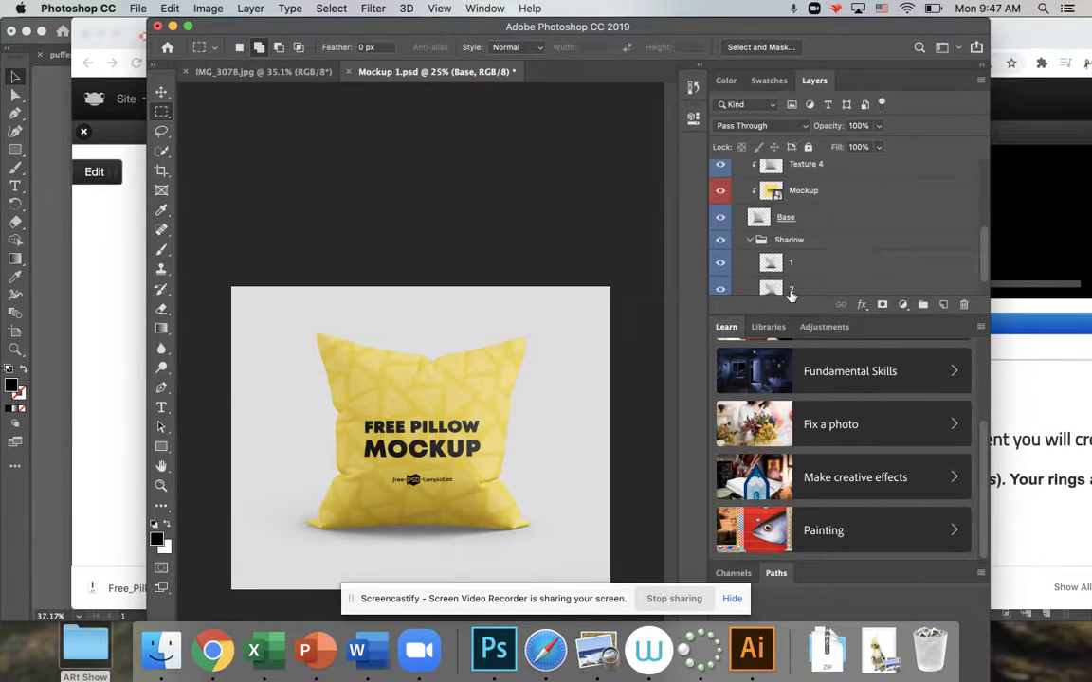
scroll(750, 245, up, 3)
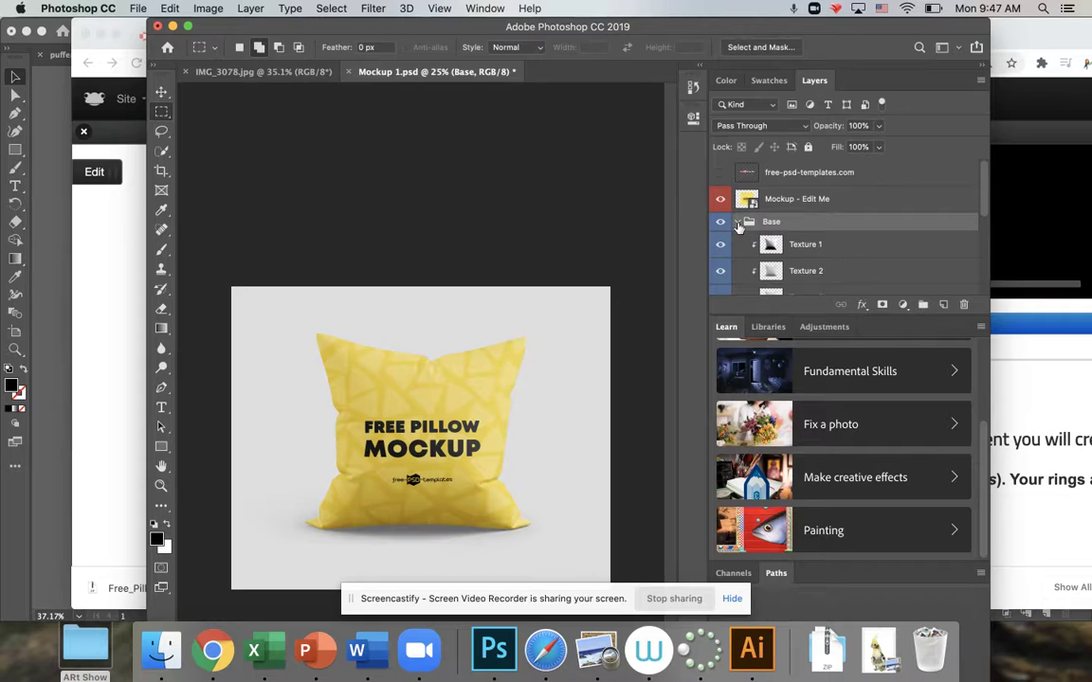
click(737, 222)
- Open the contents of the Mockup - Edit Me smart object and delete all the existing artwork on its canvas
click(803, 200)
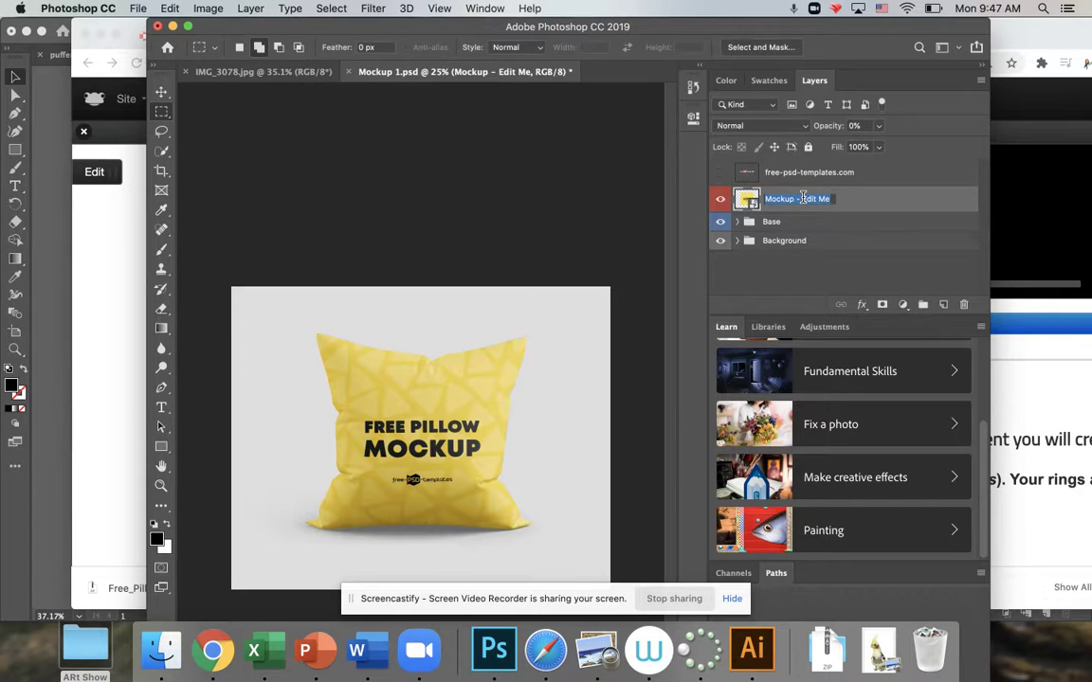
double_click(747, 205)
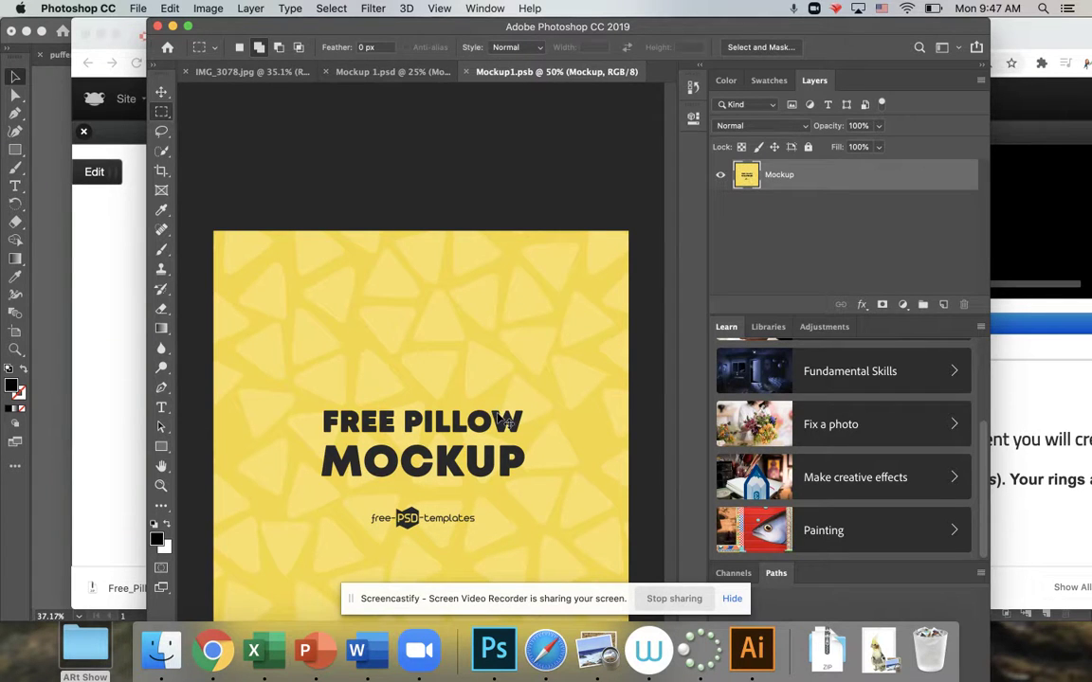
key(super+minus)
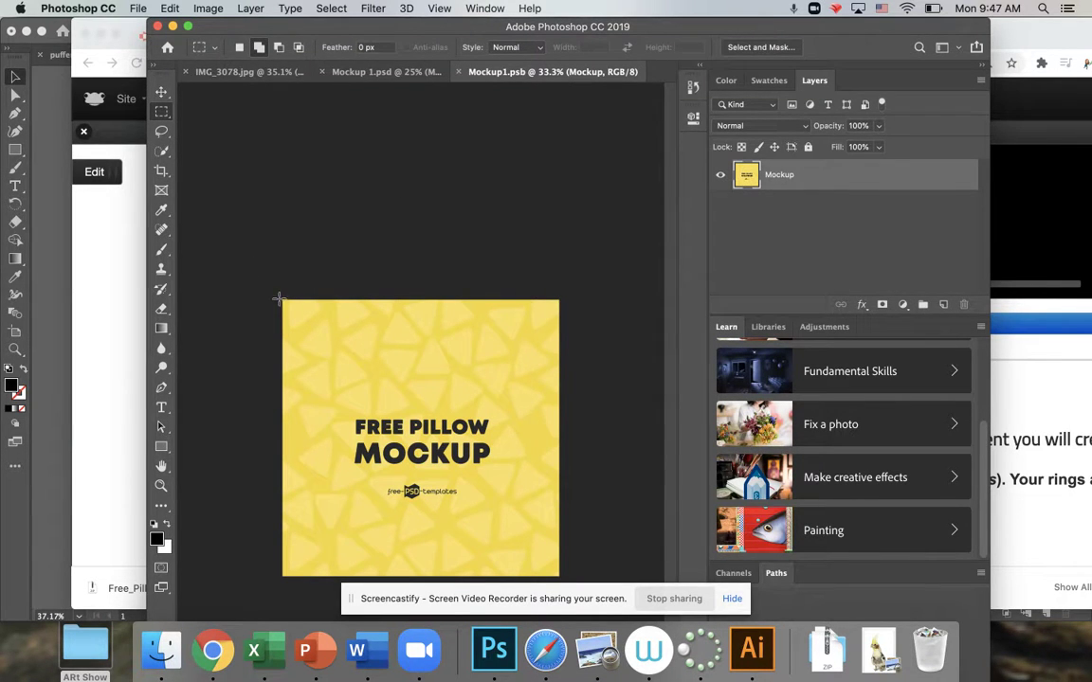
drag(281, 303, 559, 576)
key(Delete)
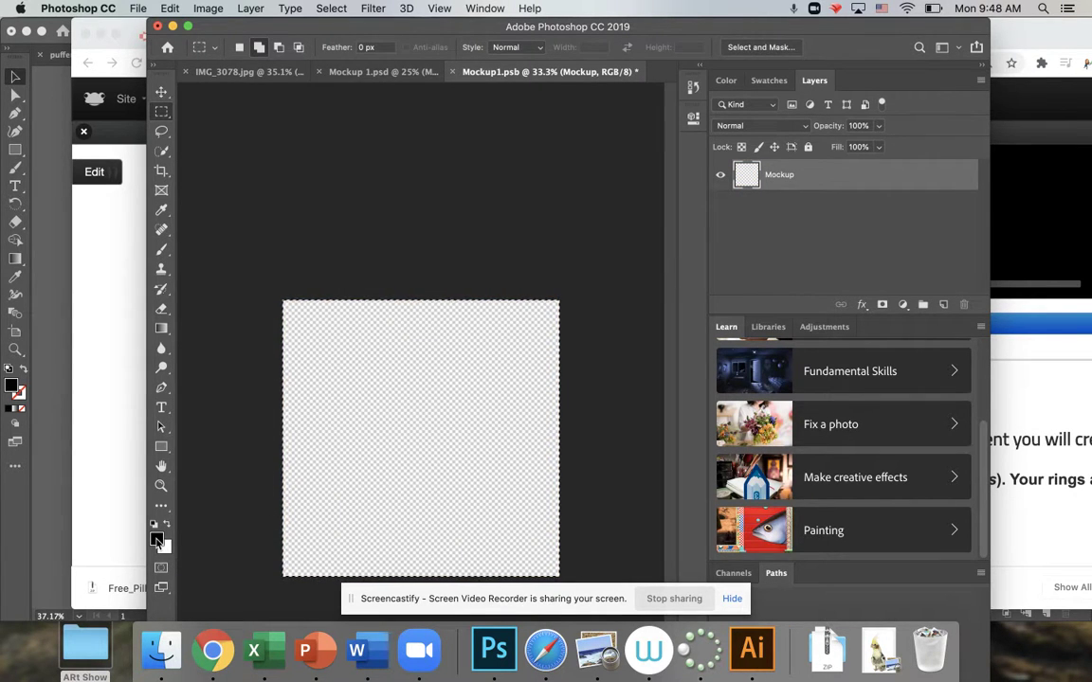
- Fill the emptied canvas with lime green (#9ef72b) at 100% opacity in Normal mode, and deselect it
click(169, 9)
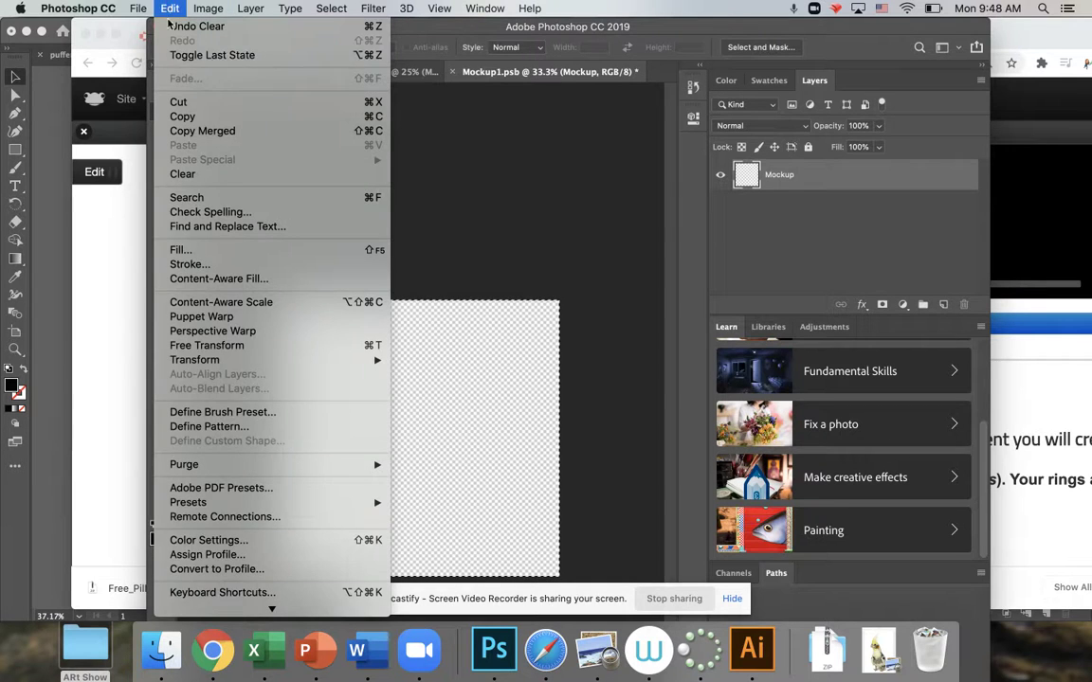
mouse_move(207, 8)
mouse_move(206, 49)
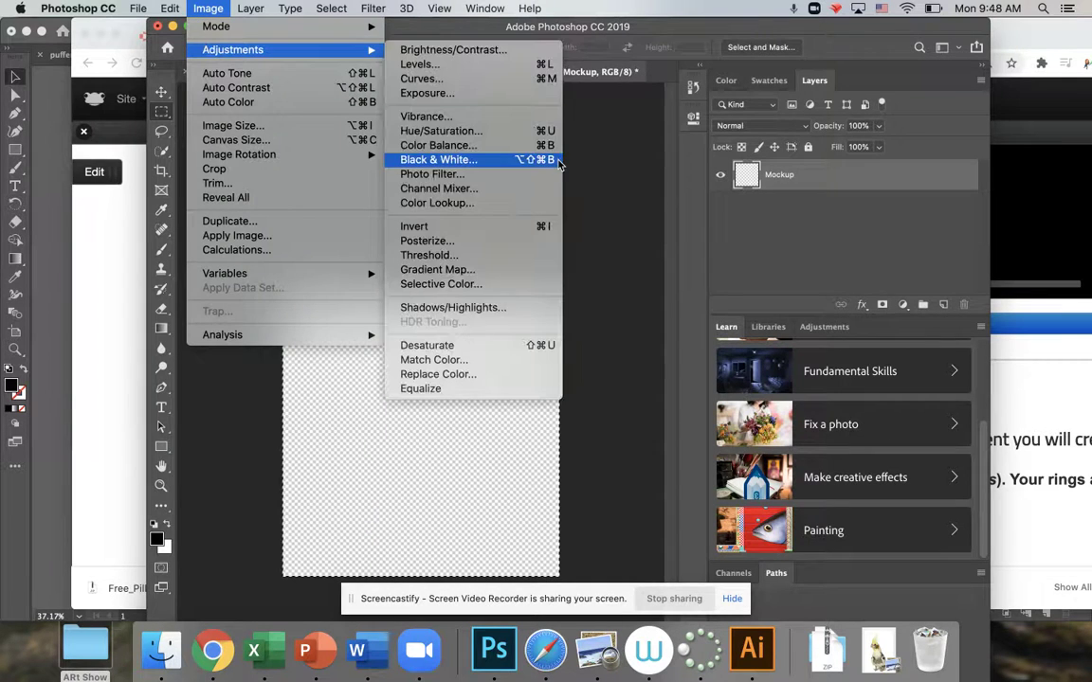
mouse_move(169, 8)
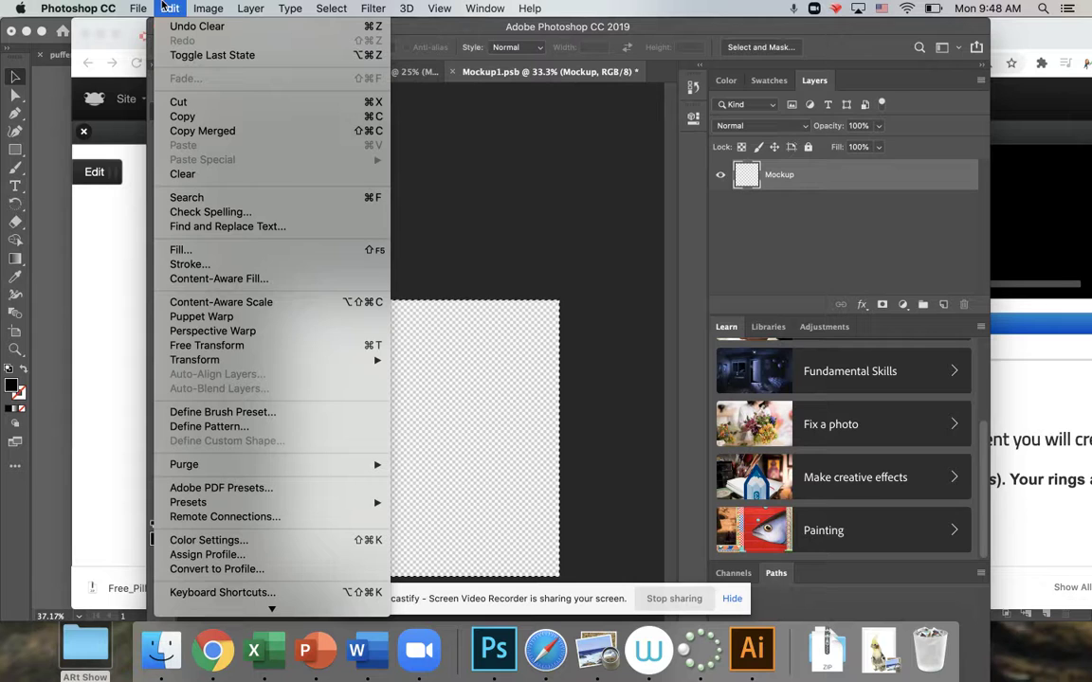
click(200, 254)
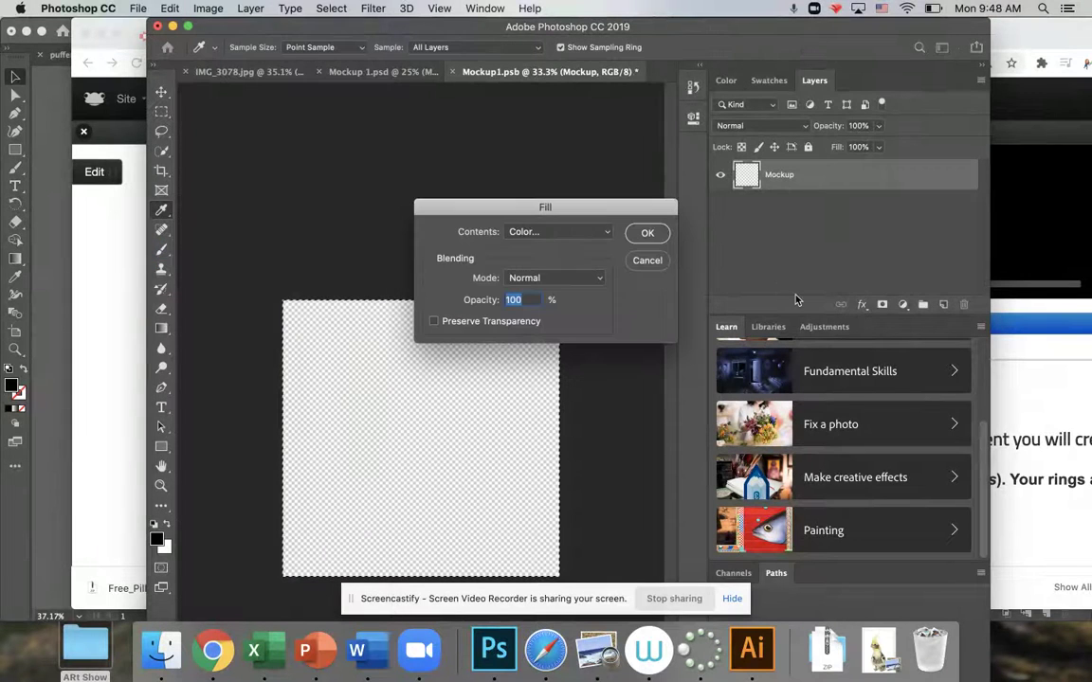
click(568, 231)
click(573, 232)
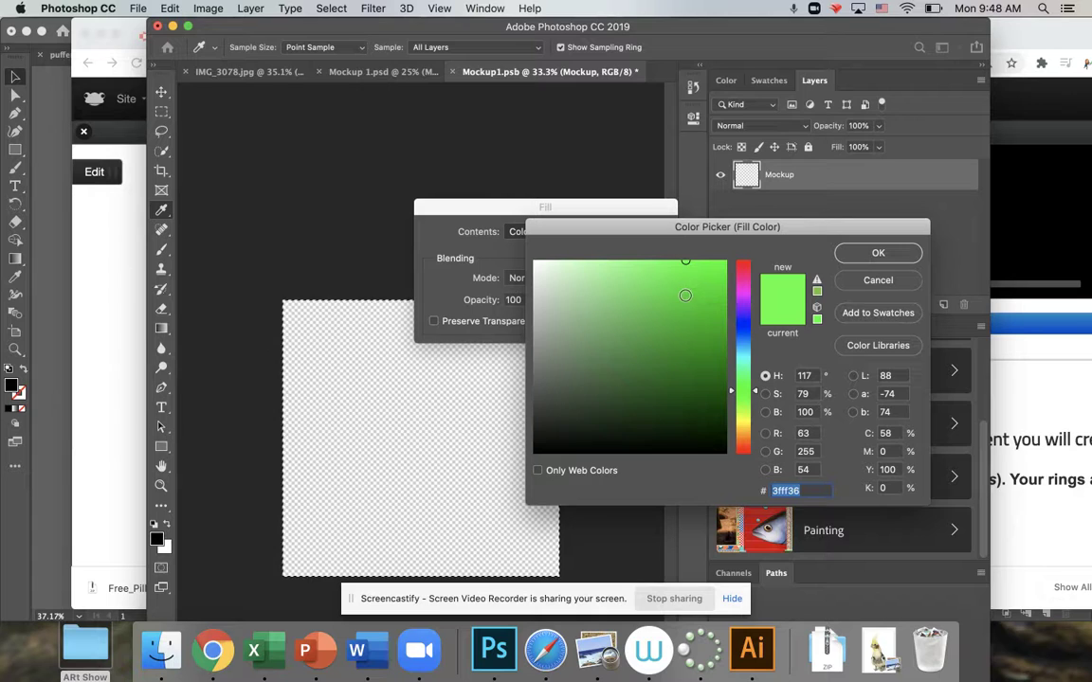
click(747, 408)
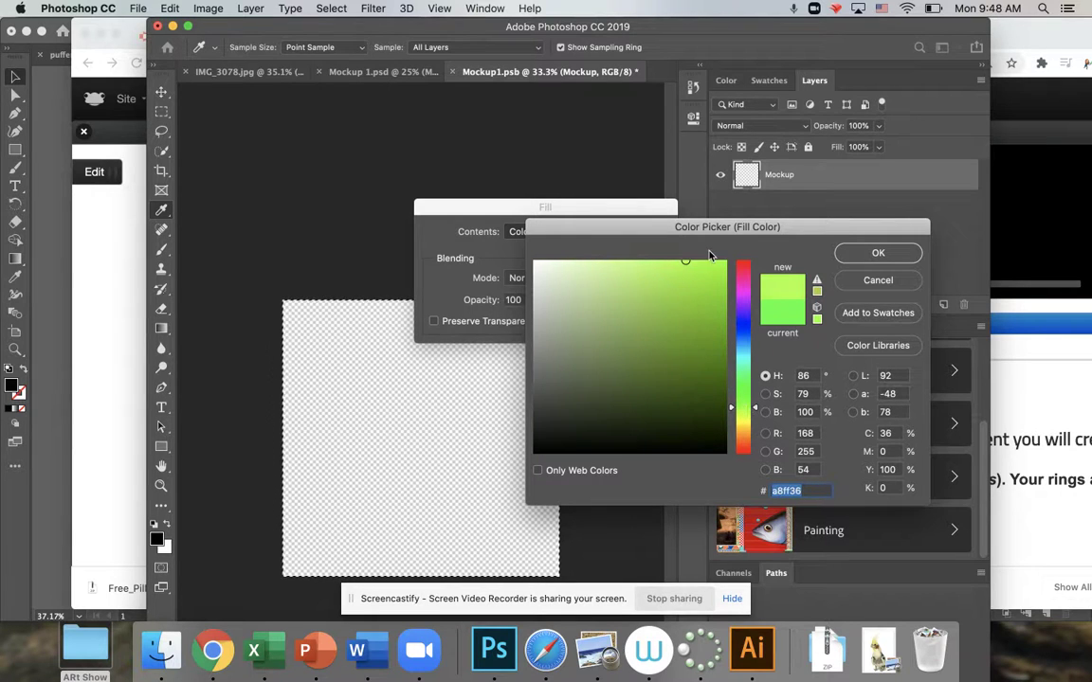
drag(700, 262, 693, 265)
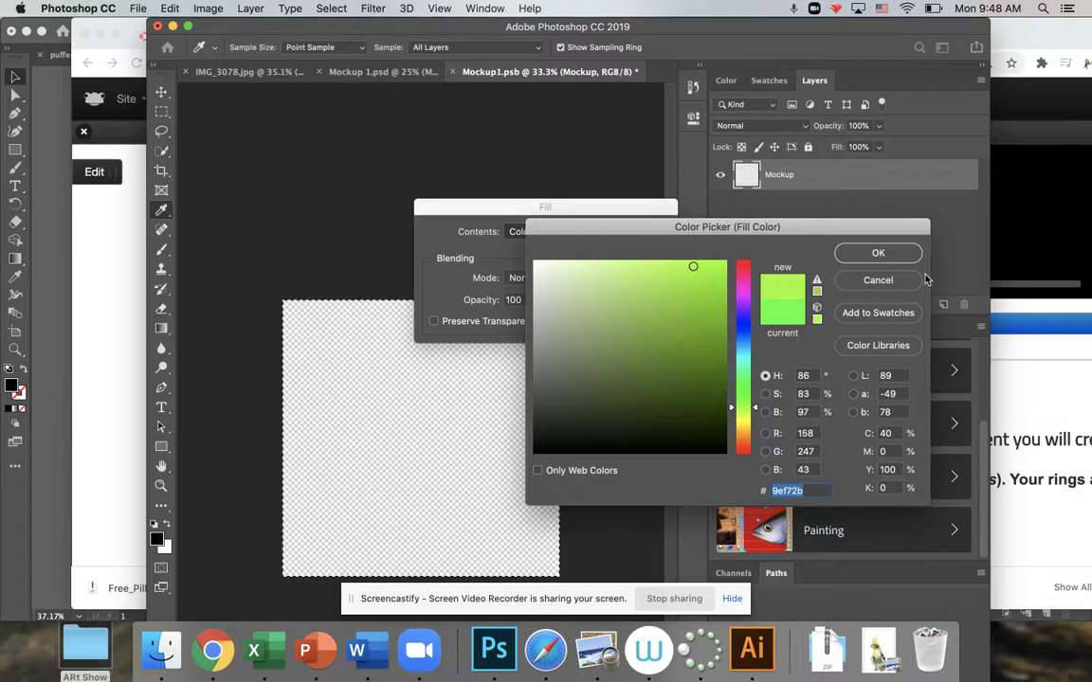
click(894, 255)
click(648, 235)
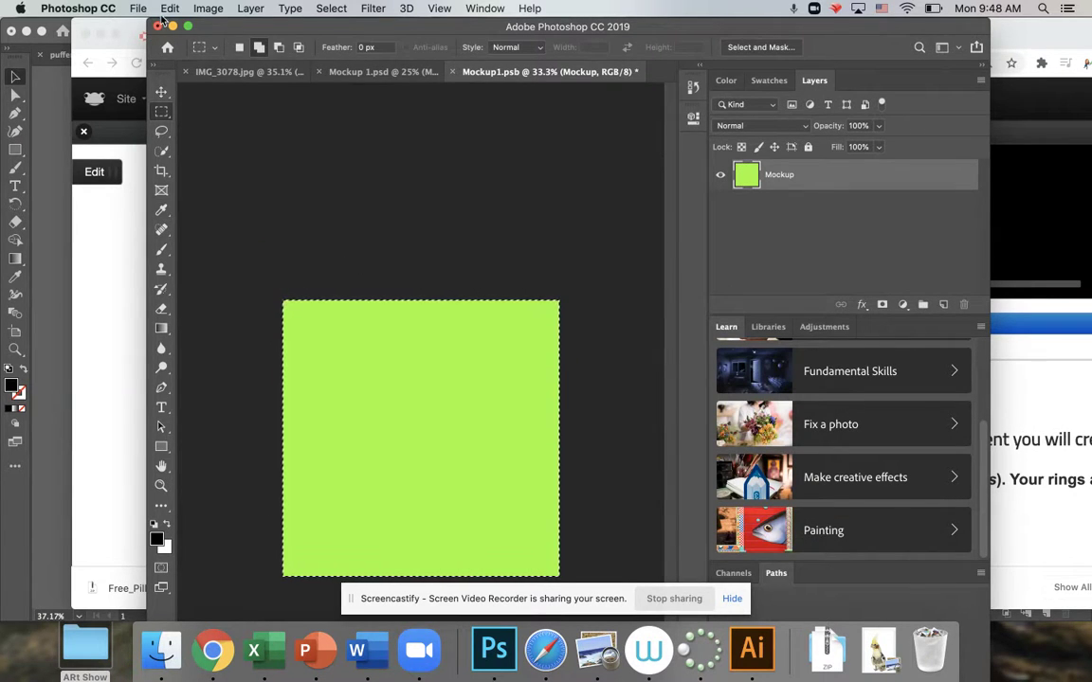
click(203, 112)
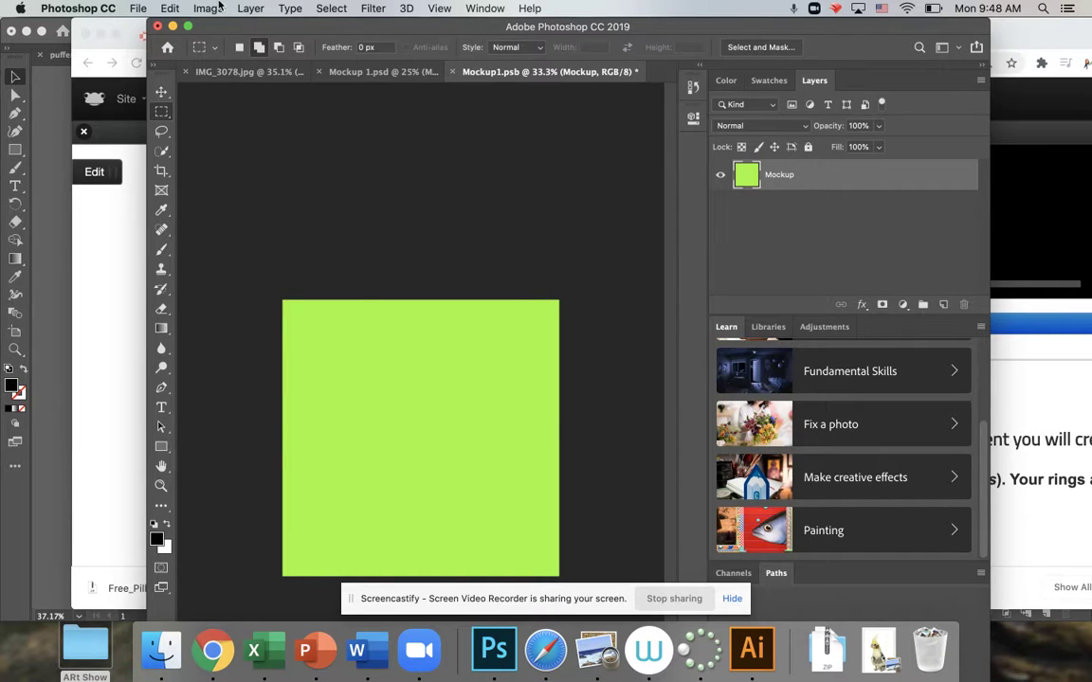
click(138, 9)
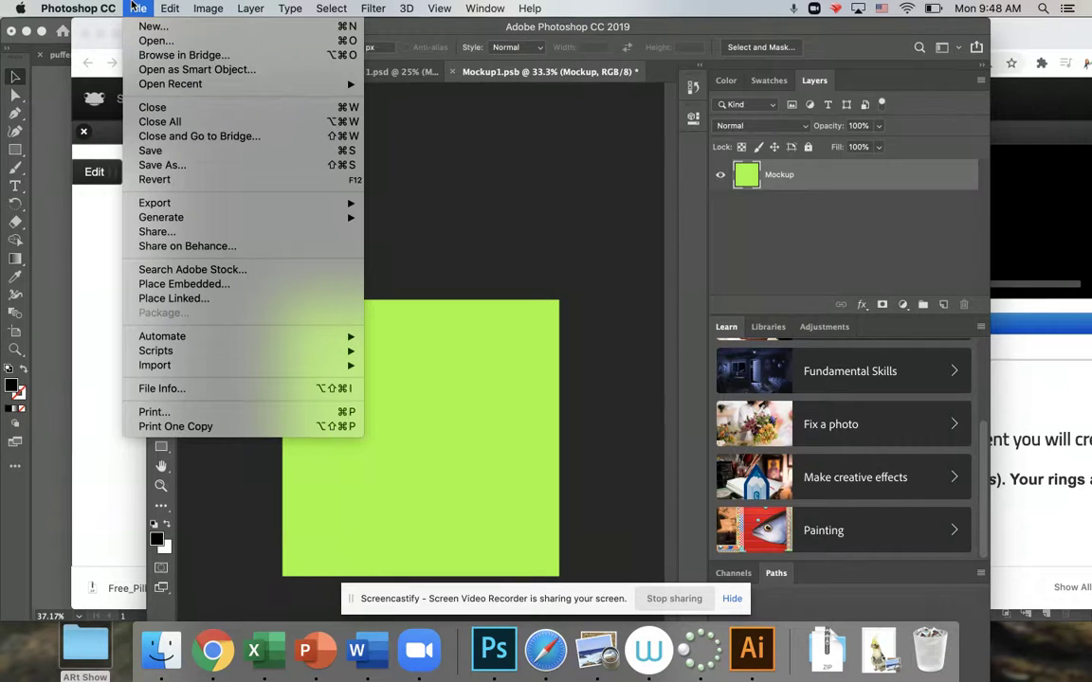
mouse_move(171, 8)
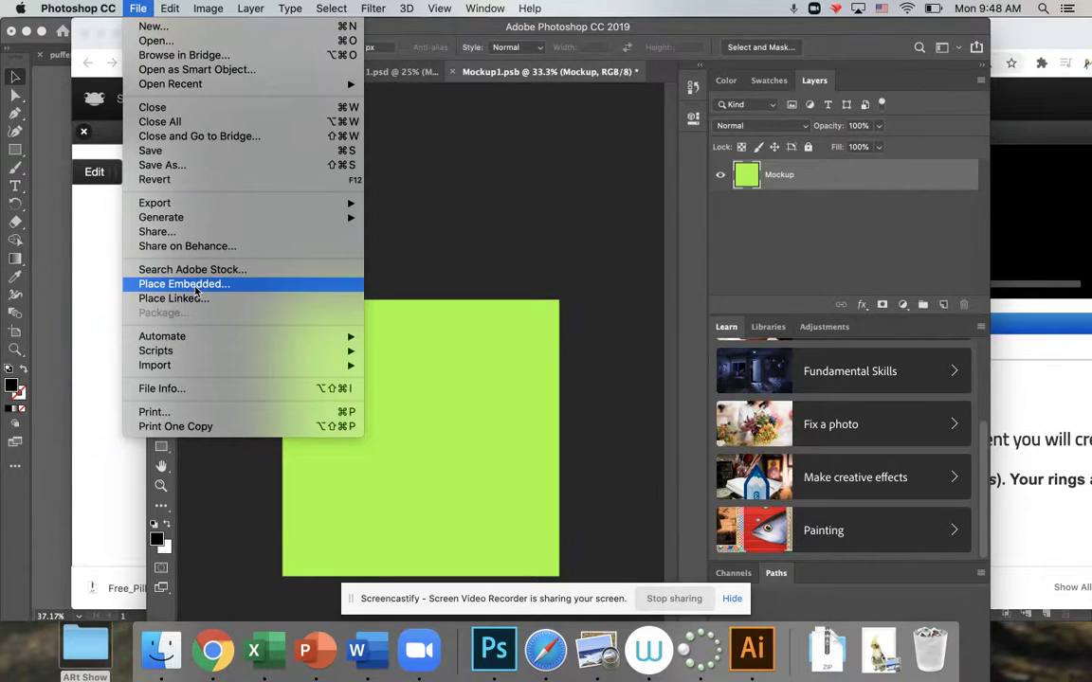
mouse_move(208, 336)
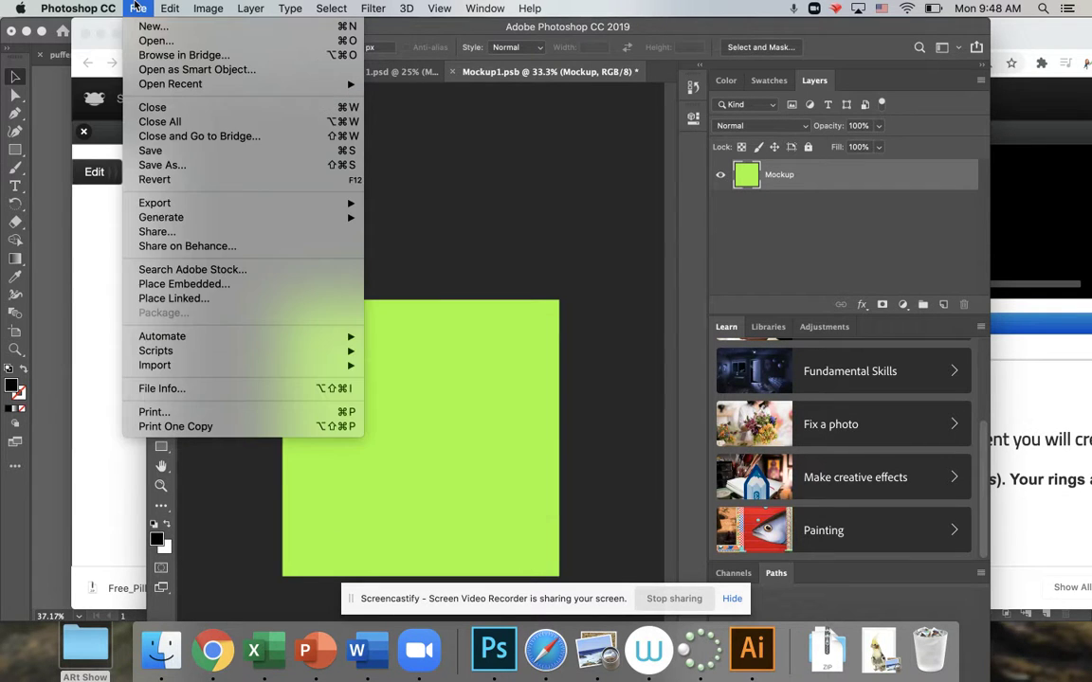
- Switch to Illustrator and review the available export options for the puffer fish pattern document
click(753, 653)
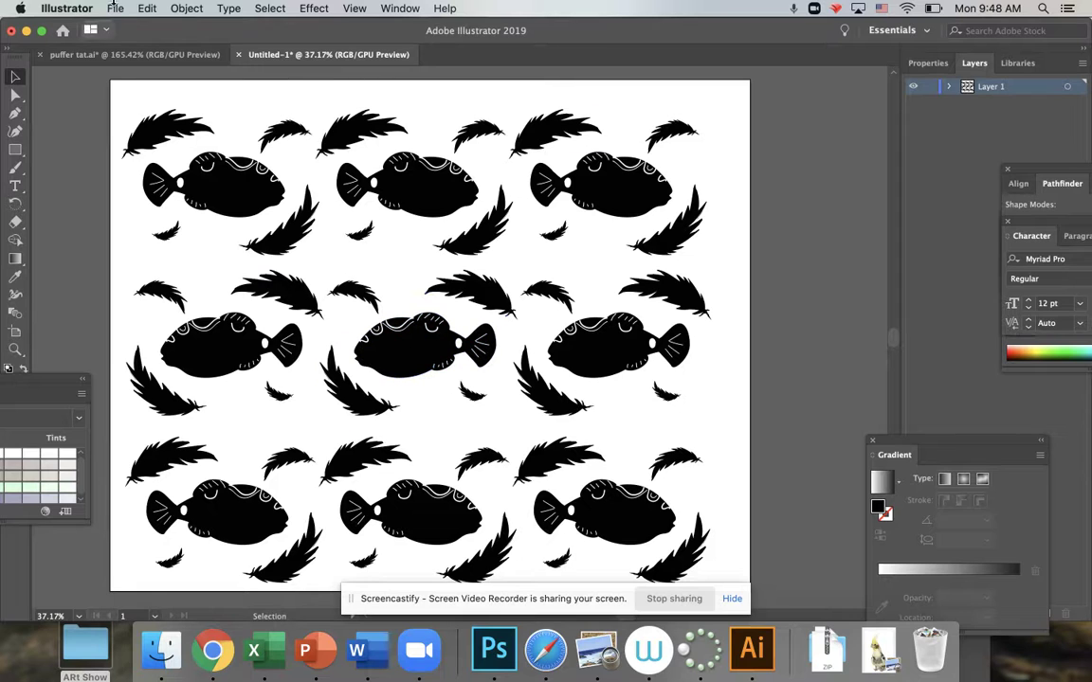
click(115, 8)
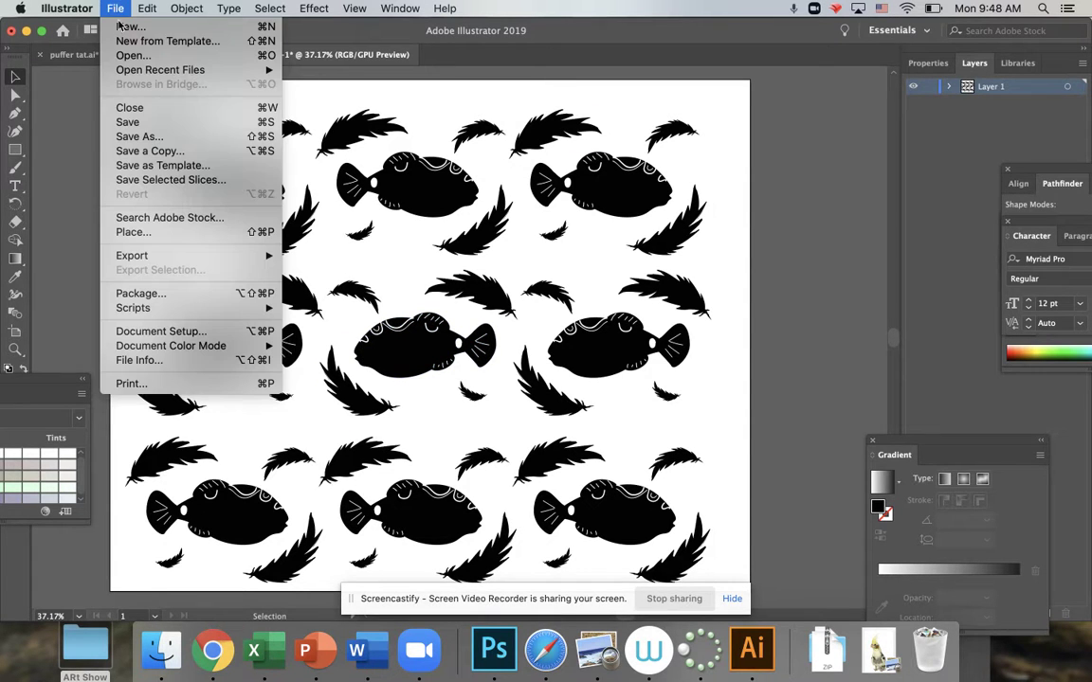
mouse_move(180, 255)
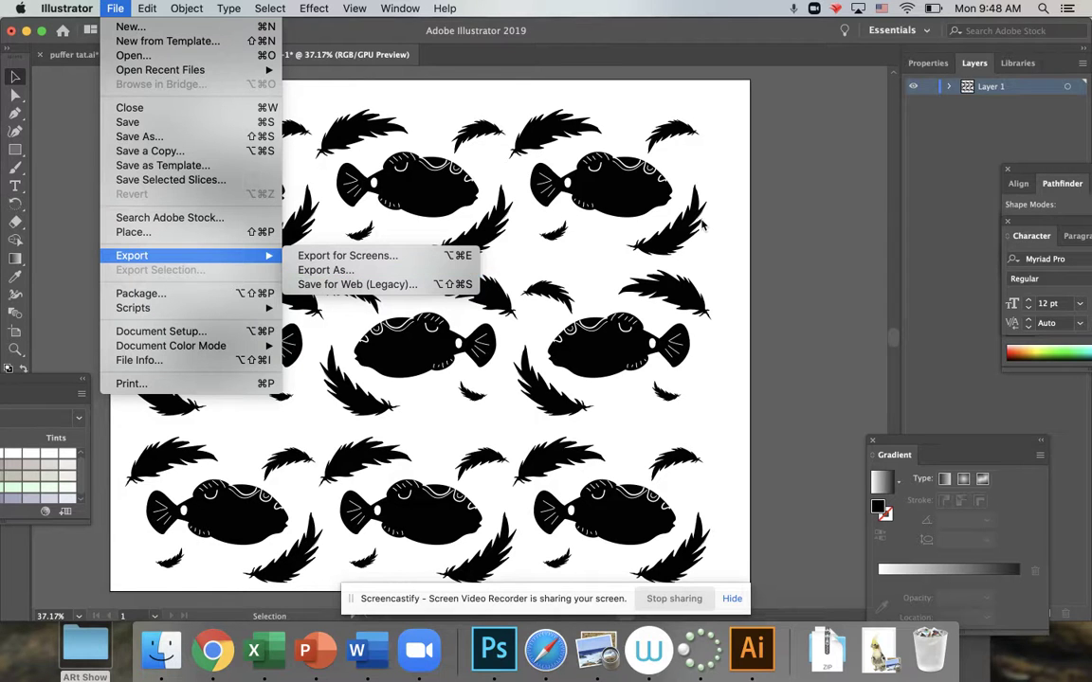
click(755, 186)
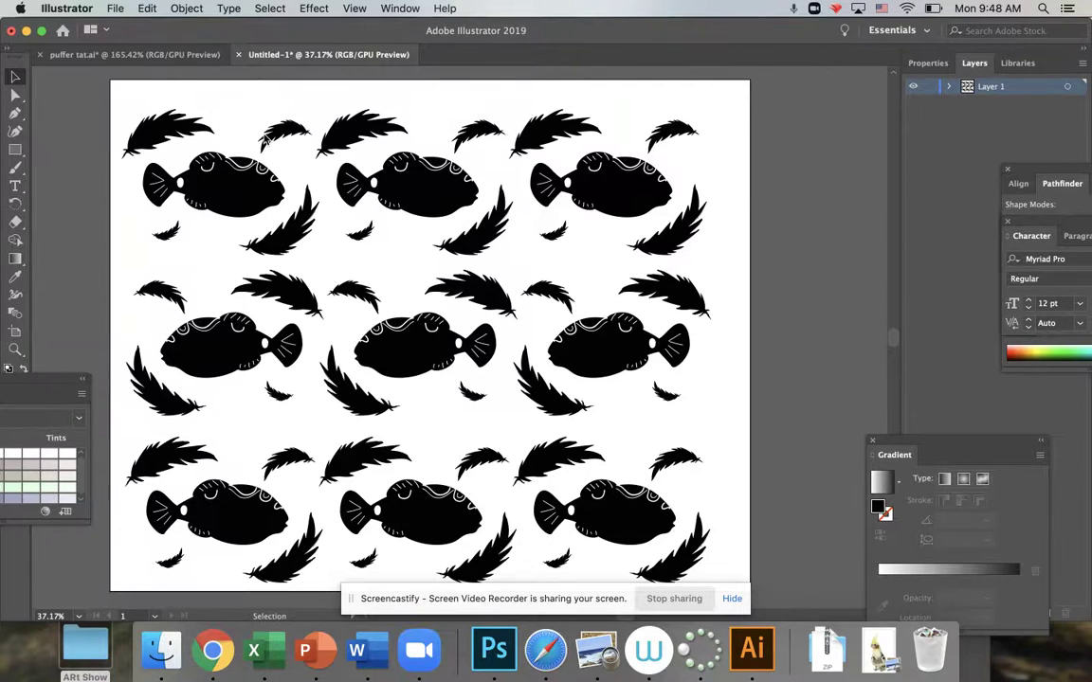
click(146, 7)
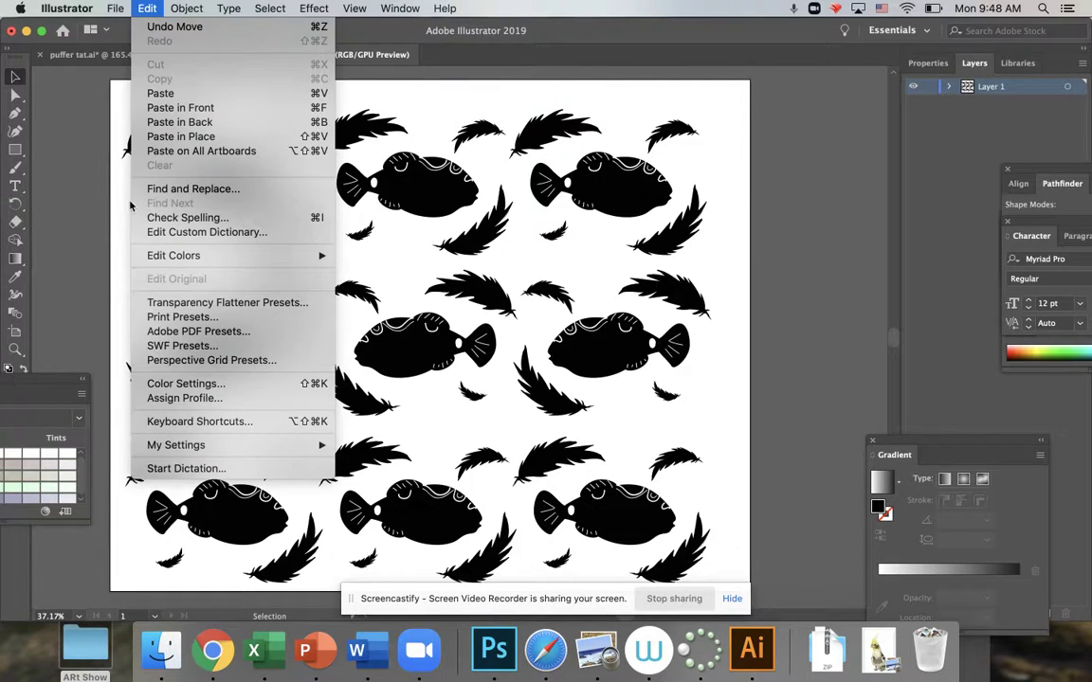
click(755, 671)
- Return to Photoshop and place puffer pattern.png from the Desktop as an embedded image in Mockup1.psb
click(493, 650)
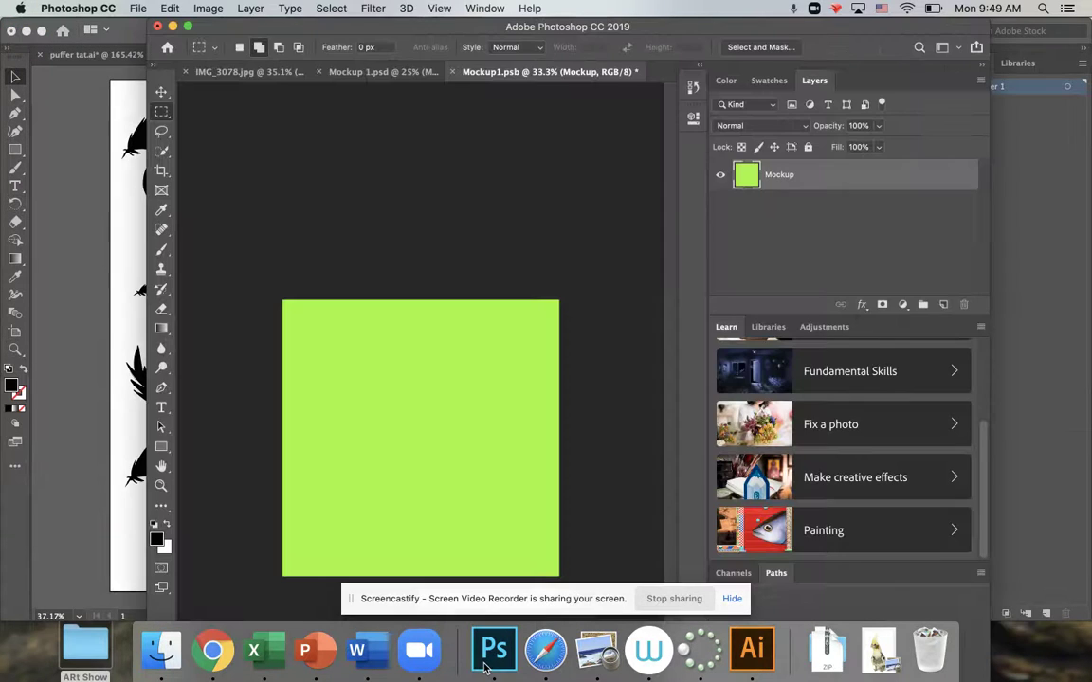
click(133, 7)
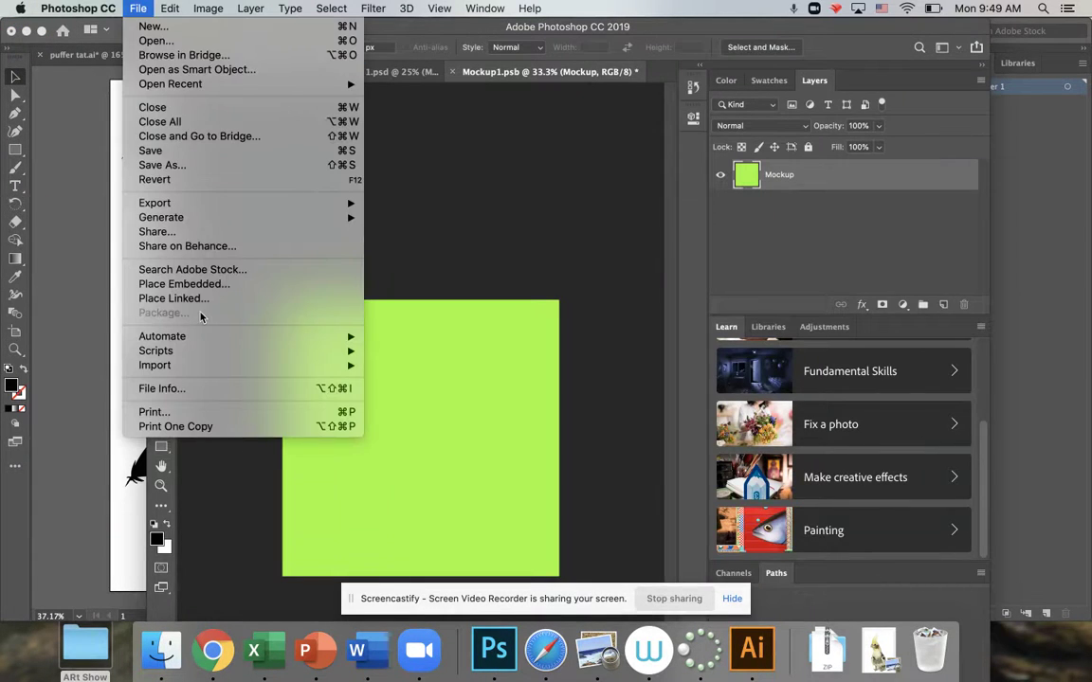
click(189, 284)
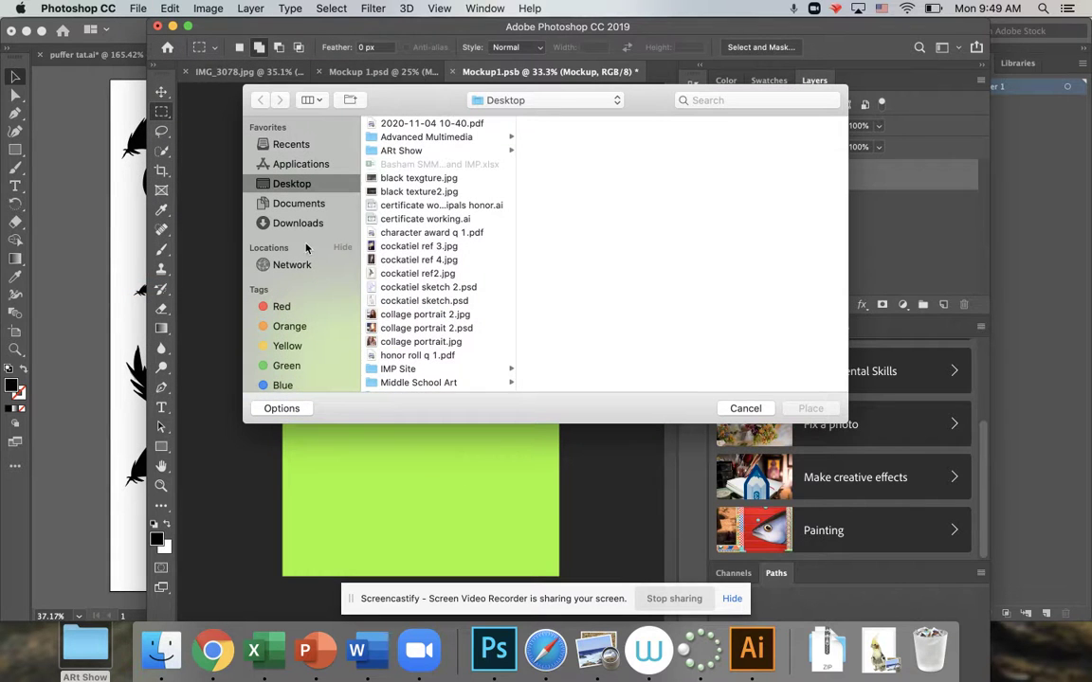
scroll(398, 303, down, 8)
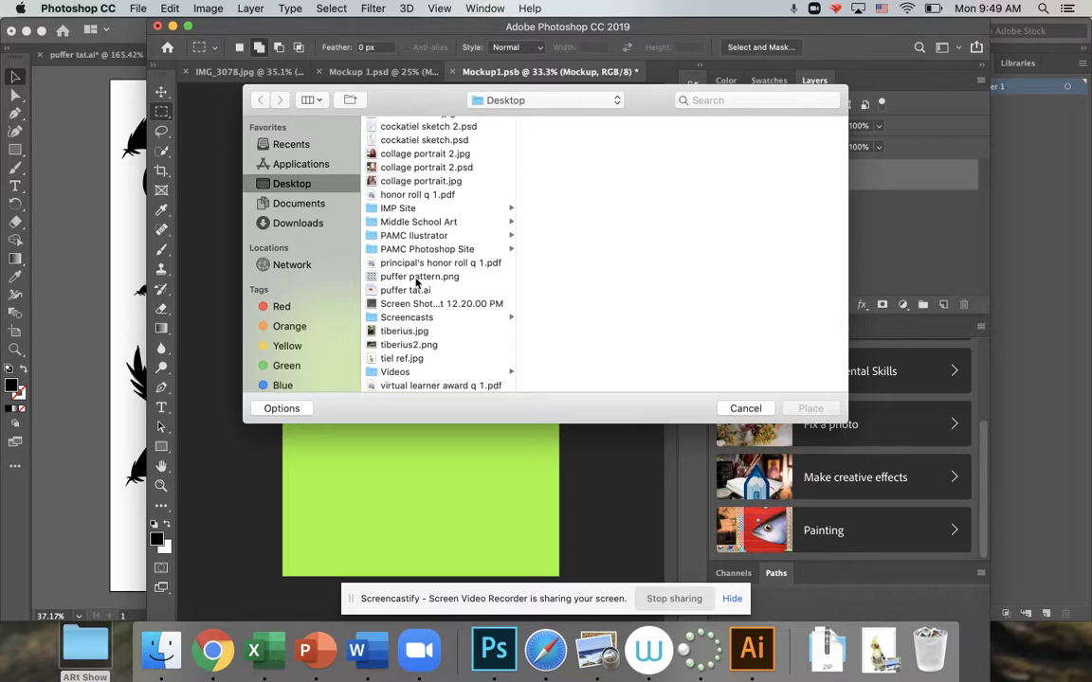
double_click(417, 276)
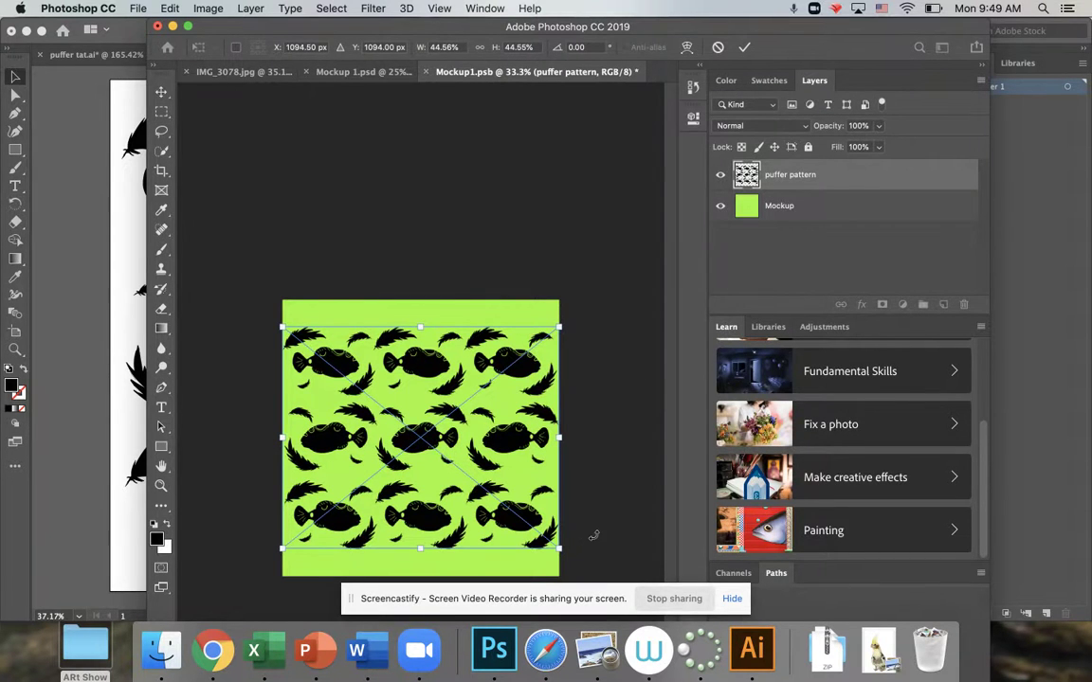
- Stretch the placed puffer pattern to about 46.5% width and 55.5% height so it covers the whole green canvas, and commit the transform
drag(420, 550, 415, 585)
drag(418, 327, 404, 358)
mouse_move(410, 419)
mouse_down()
mouse_move(414, 385)
mouse_move(412, 396)
mouse_up()
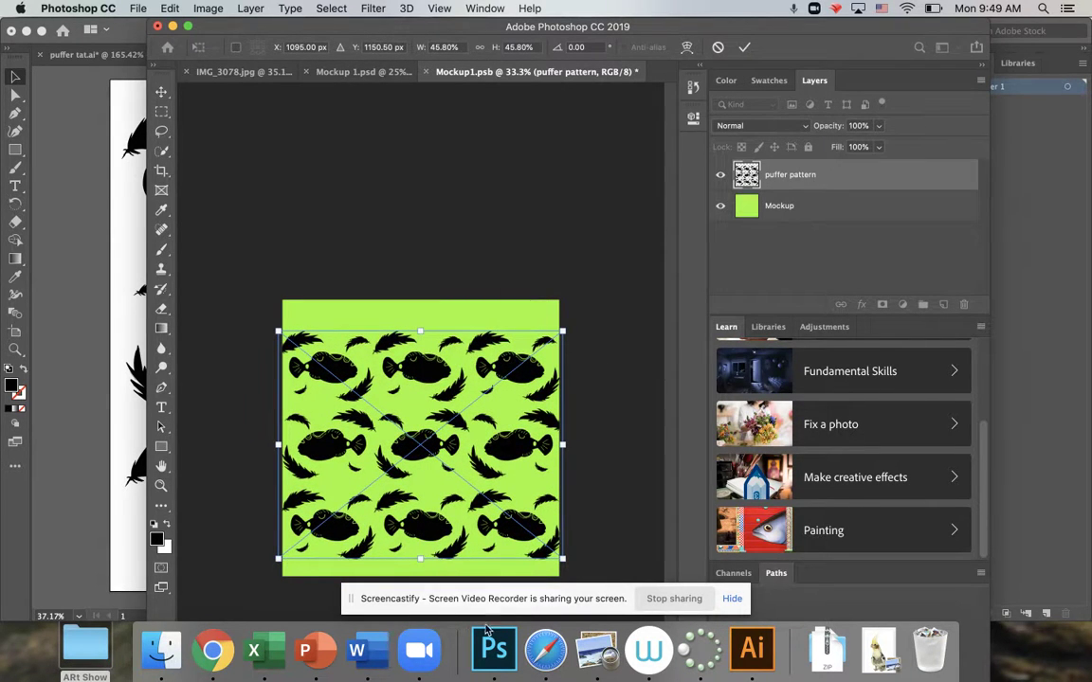
drag(562, 559, 559, 575)
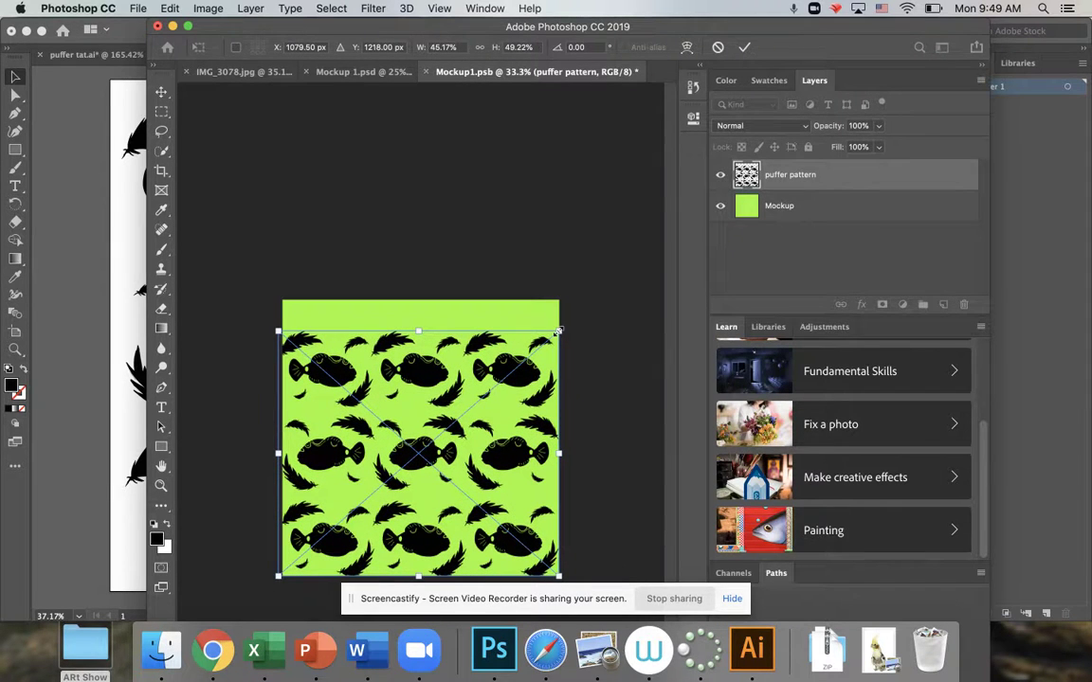
drag(562, 315, 562, 301)
drag(561, 438, 567, 418)
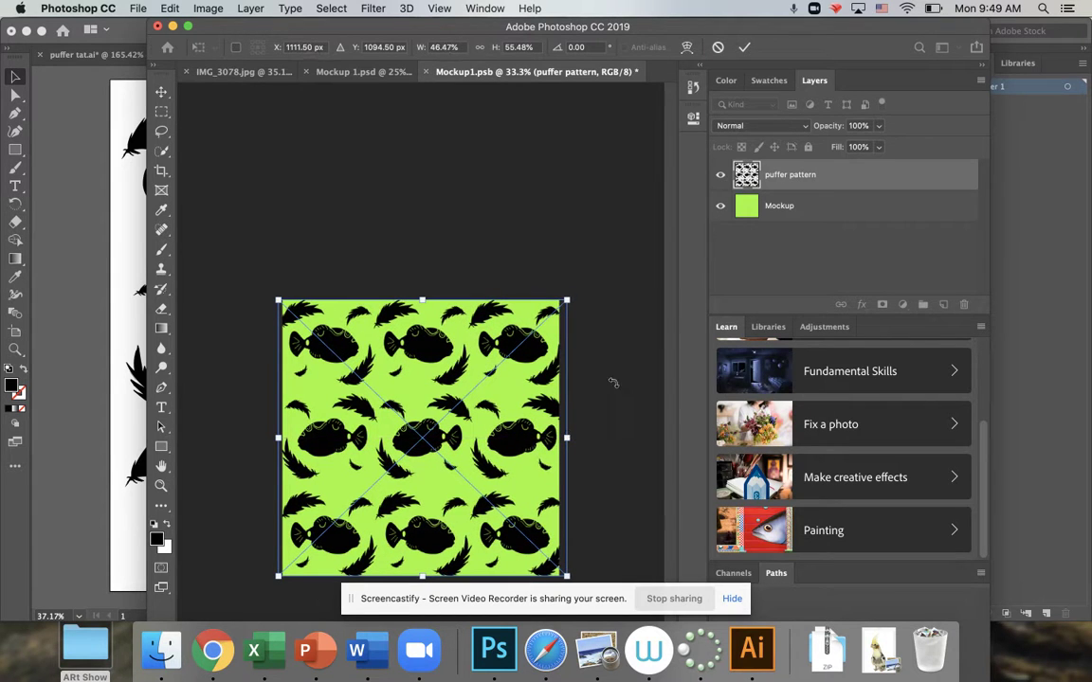
click(161, 114)
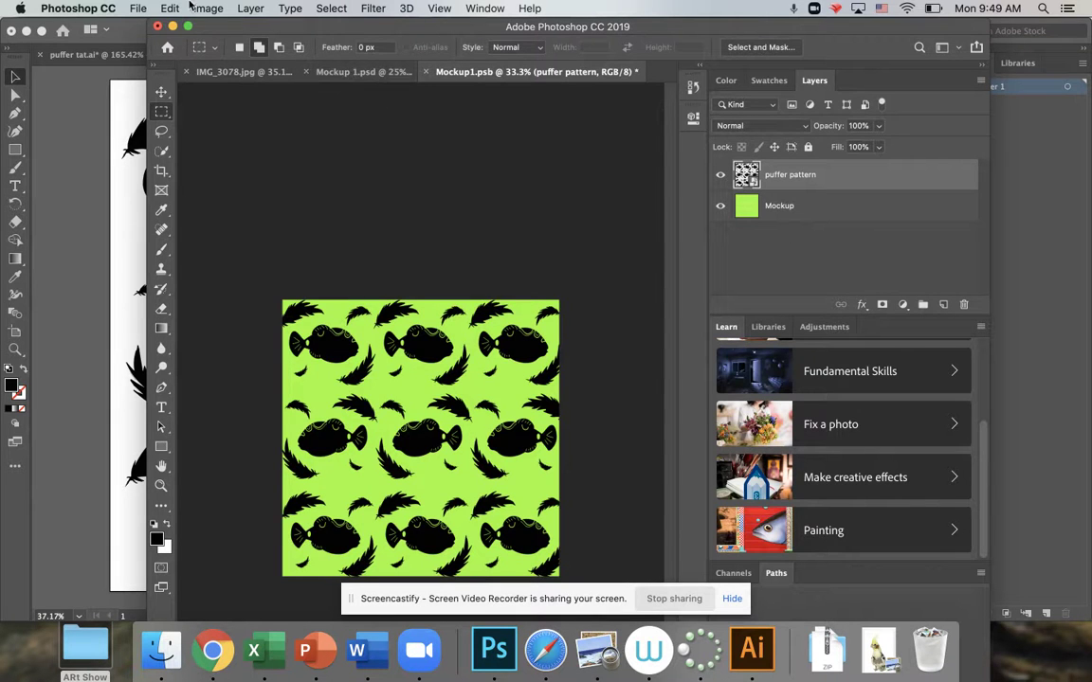
- Save Mockup1.psb with the new pattern artwork and return to the Mockup 1.psd pillow document
click(135, 8)
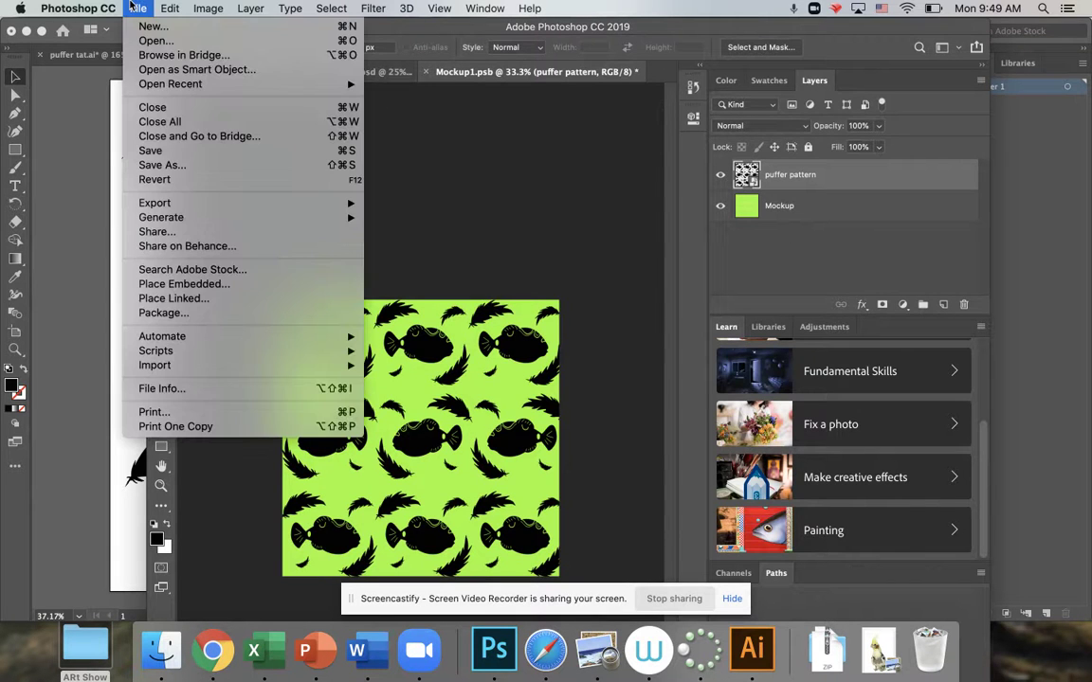
click(147, 151)
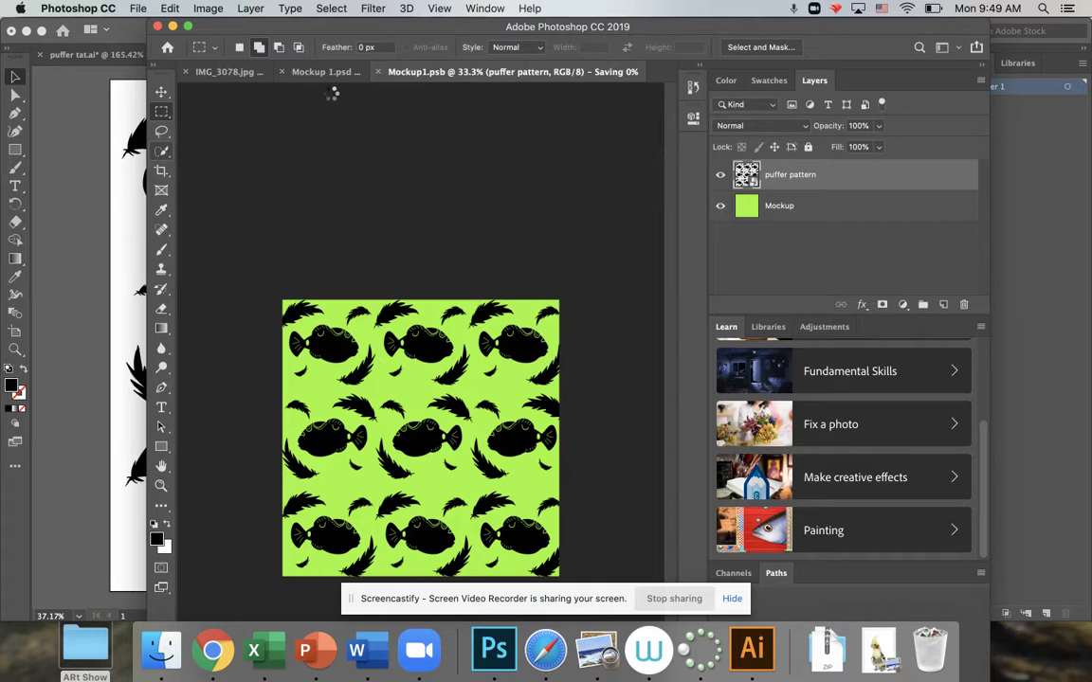
click(338, 76)
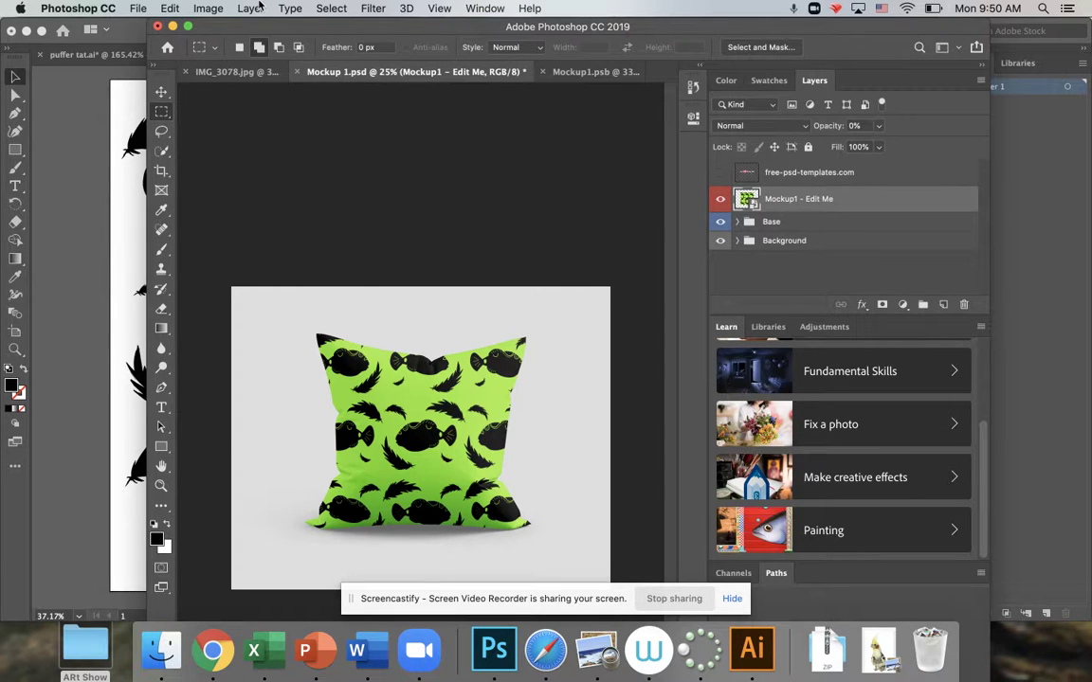
- Start an Export As of the pillow mockup and set its file format to JPG
click(134, 7)
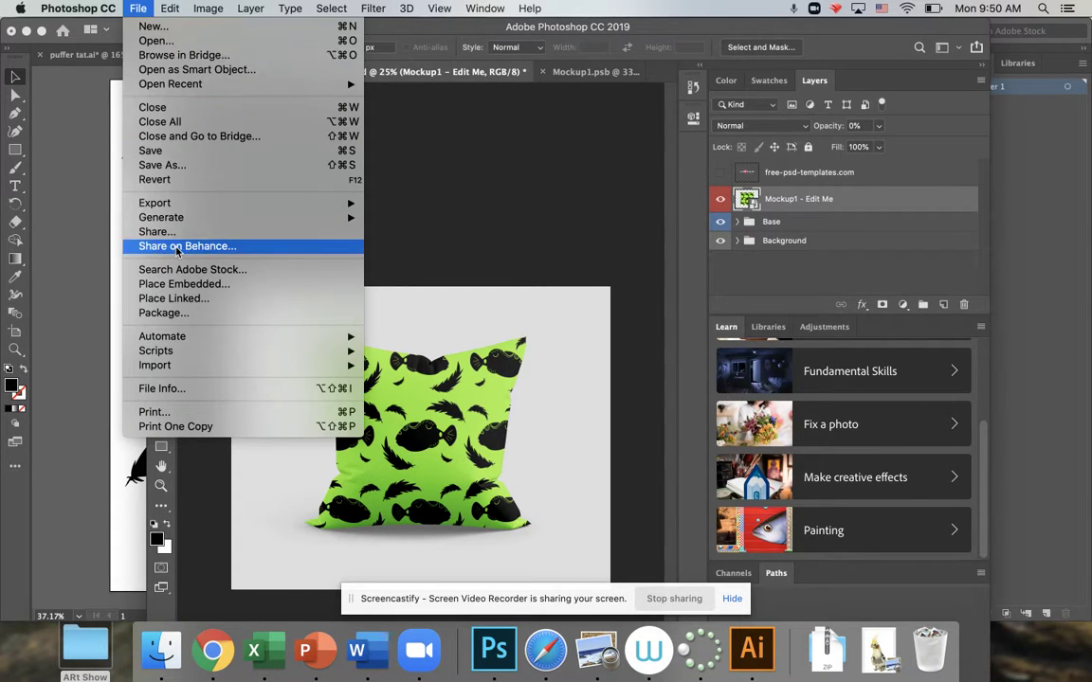
mouse_move(179, 219)
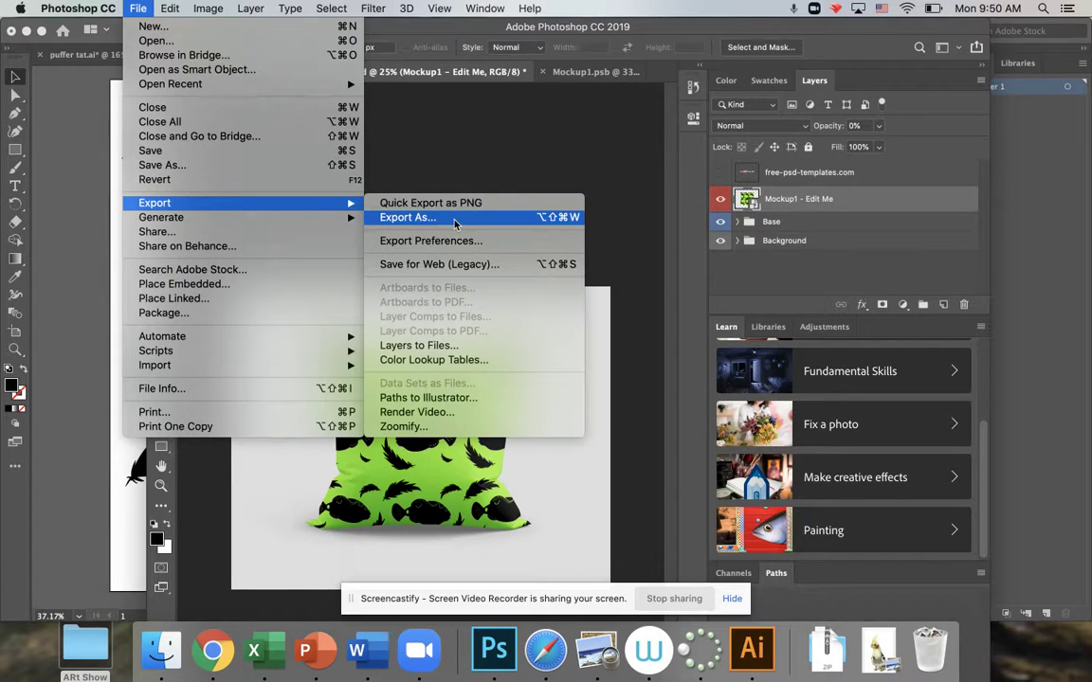
click(454, 219)
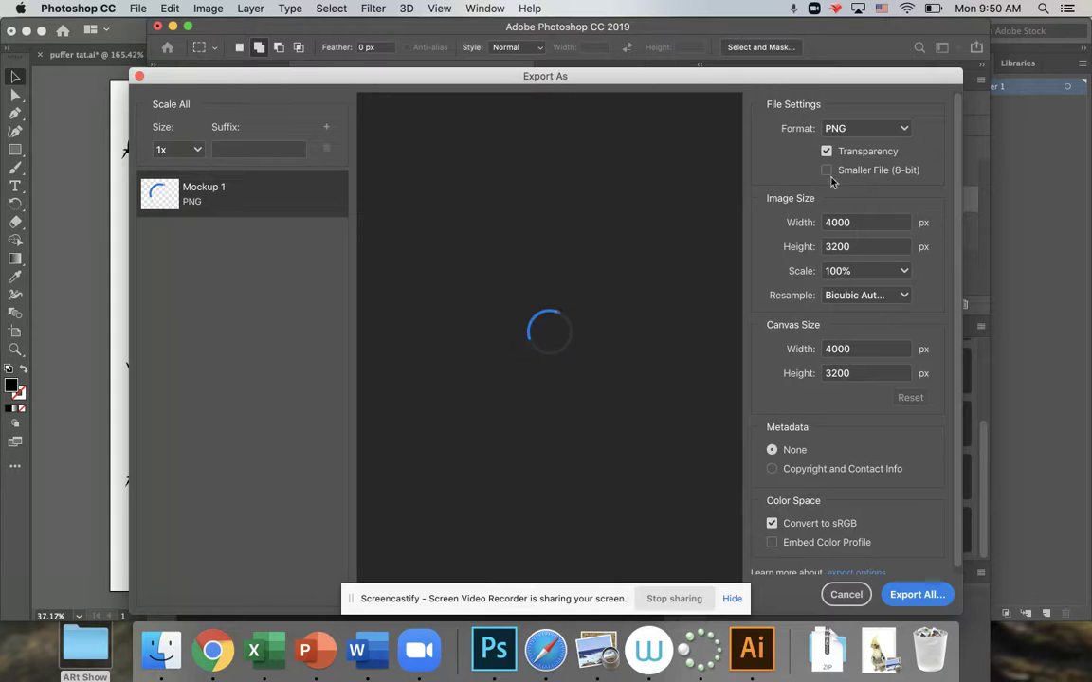
click(878, 129)
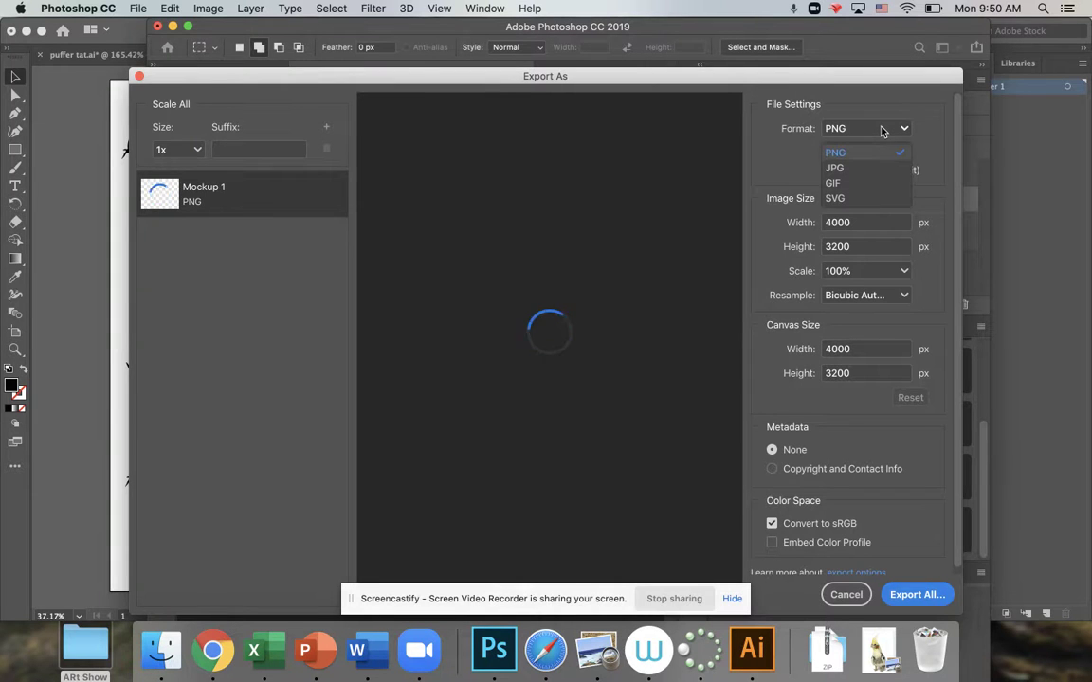
click(867, 178)
click(896, 128)
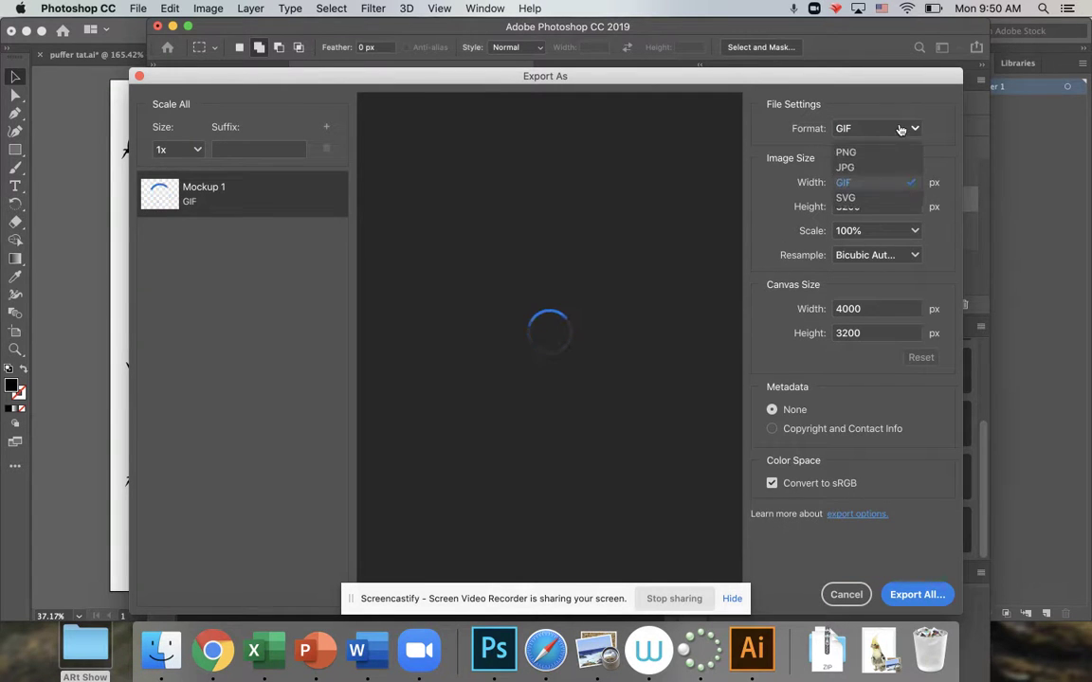
click(865, 168)
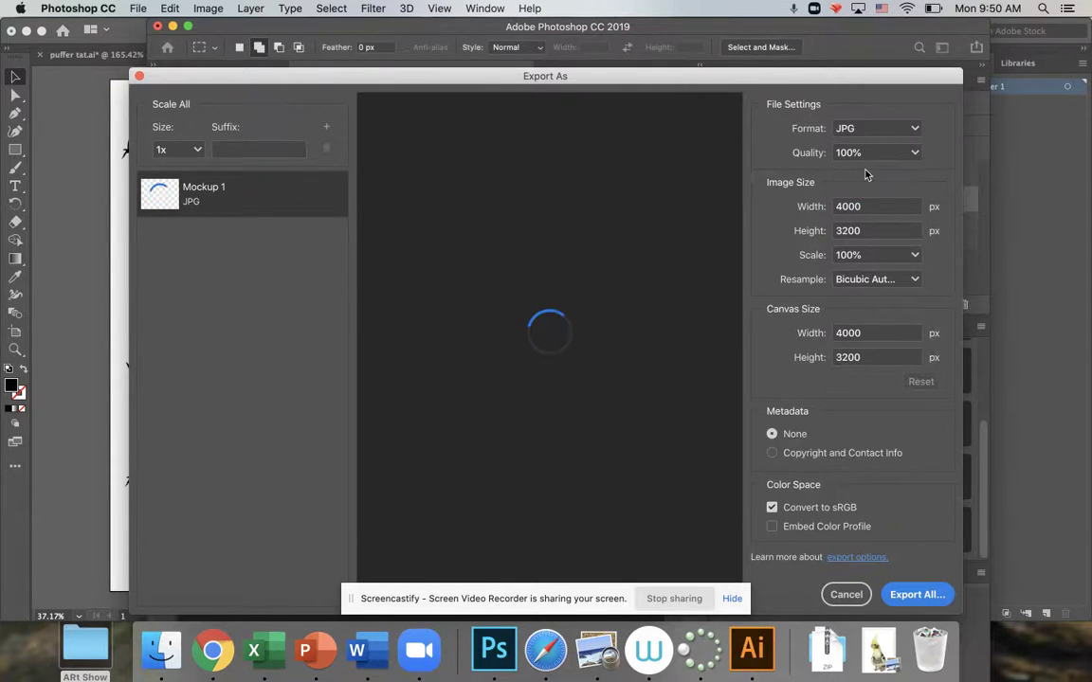
- Export the pillow image to the Desktop under the name PUFFER PILLOOOOOW.jpg
click(905, 594)
text(PUFFER PILLOOOOOW)
click(403, 225)
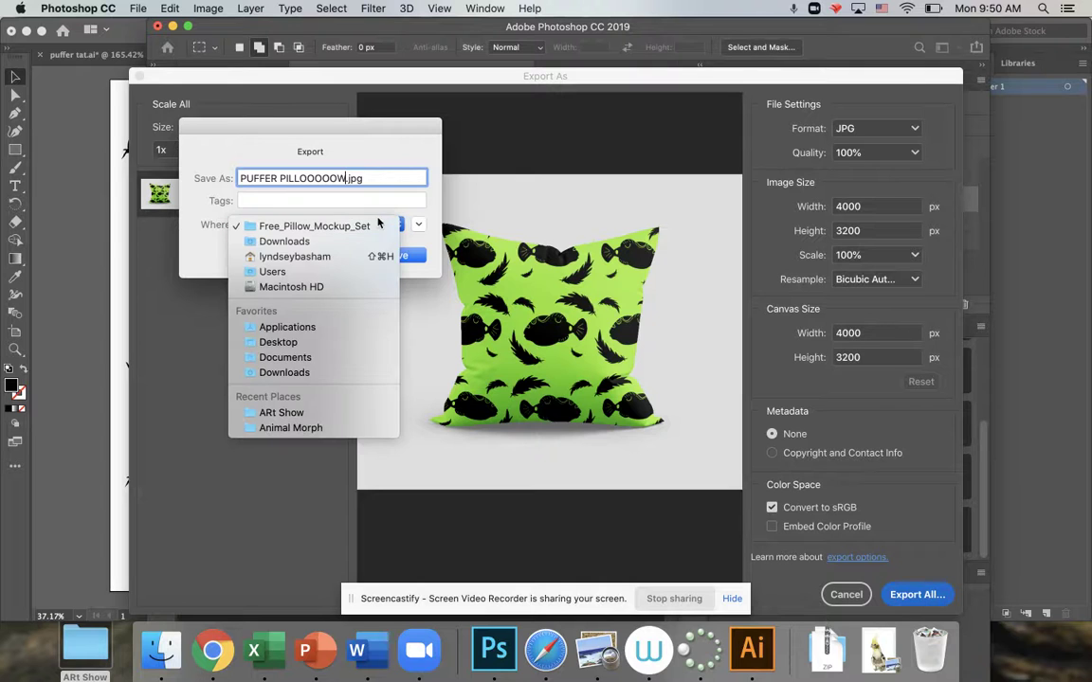
click(284, 311)
key(Return)
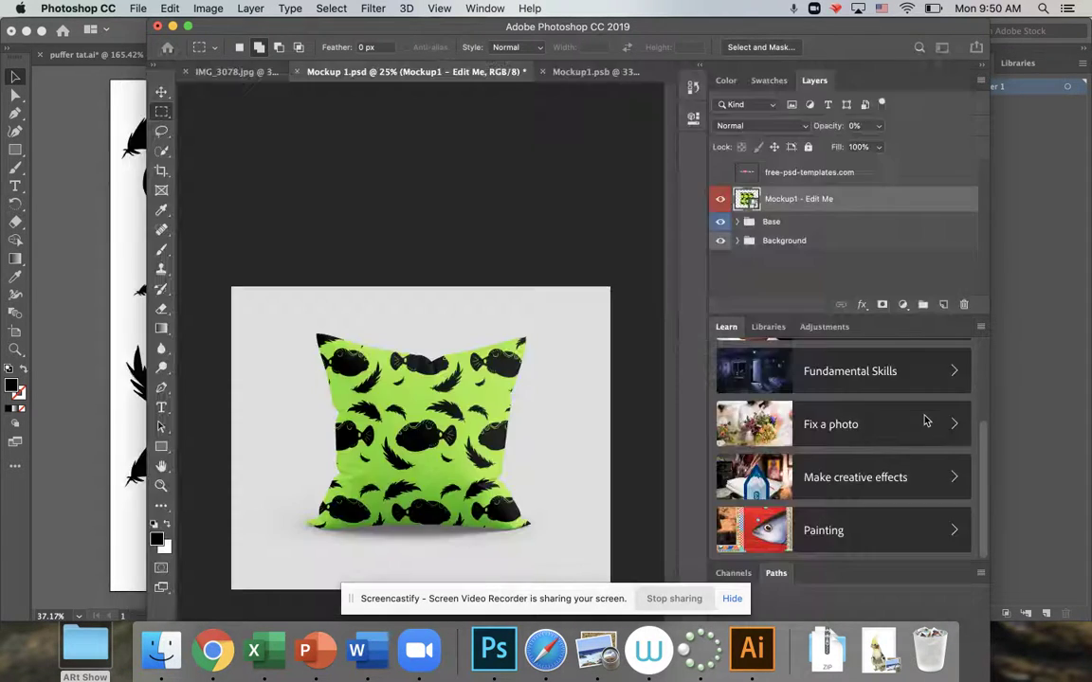
- Clear the Photoshop, Illustrator, browser and Finder windows off the desktop and open PUFFER PILLOOOOOW.jpg in Preview
click(173, 26)
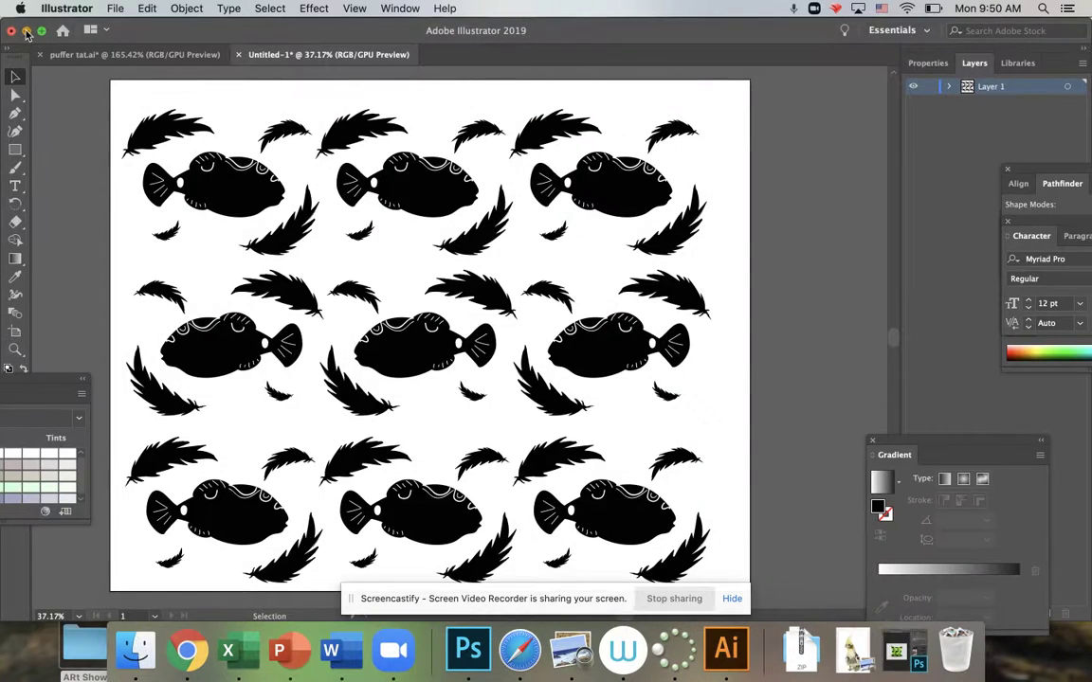
click(26, 32)
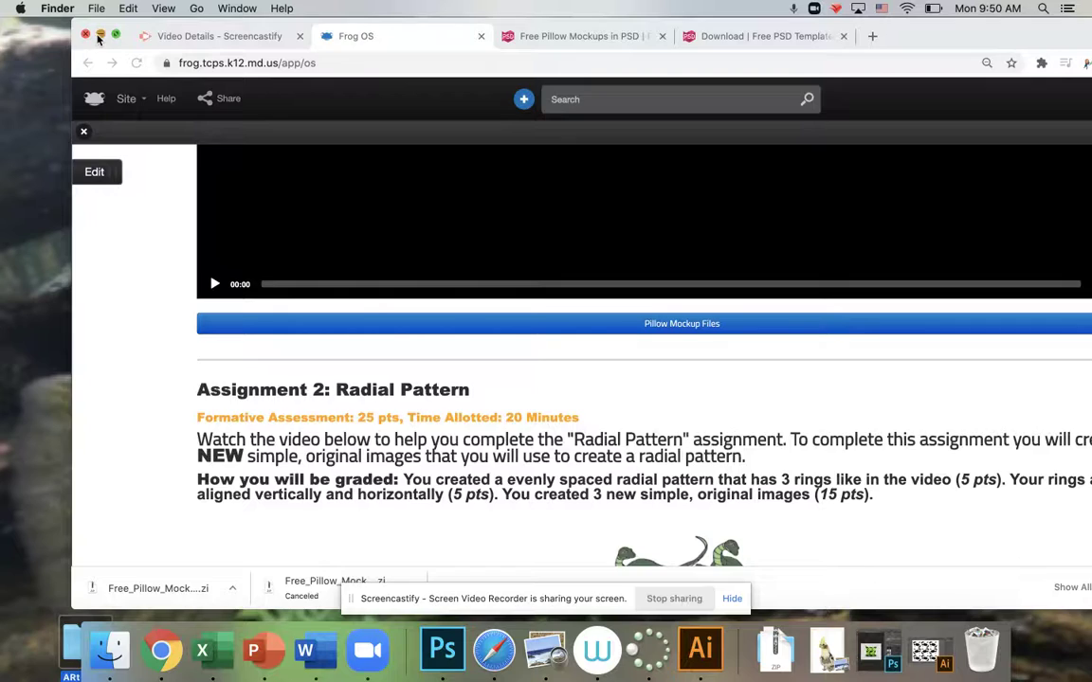
click(99, 36)
click(341, 44)
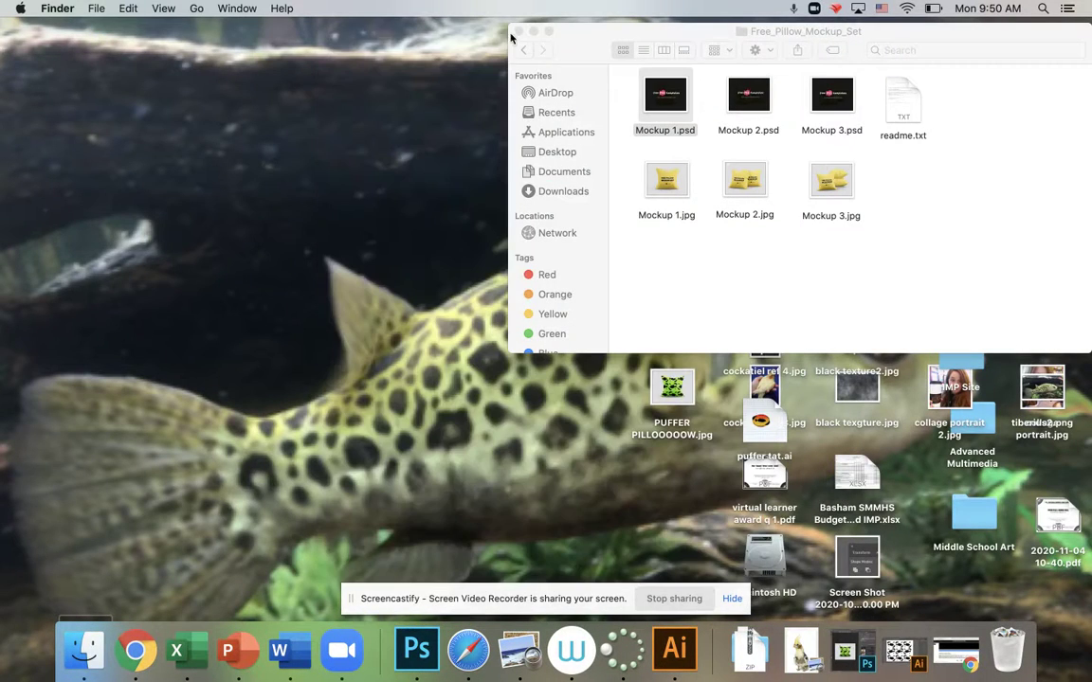
click(517, 33)
double_click(680, 389)
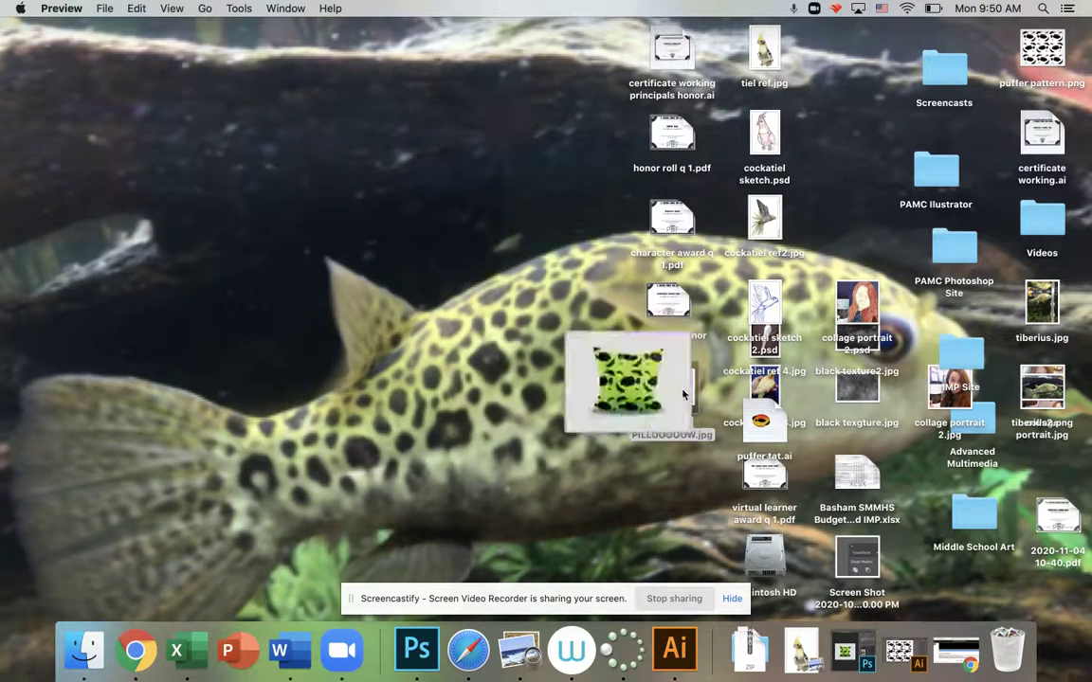